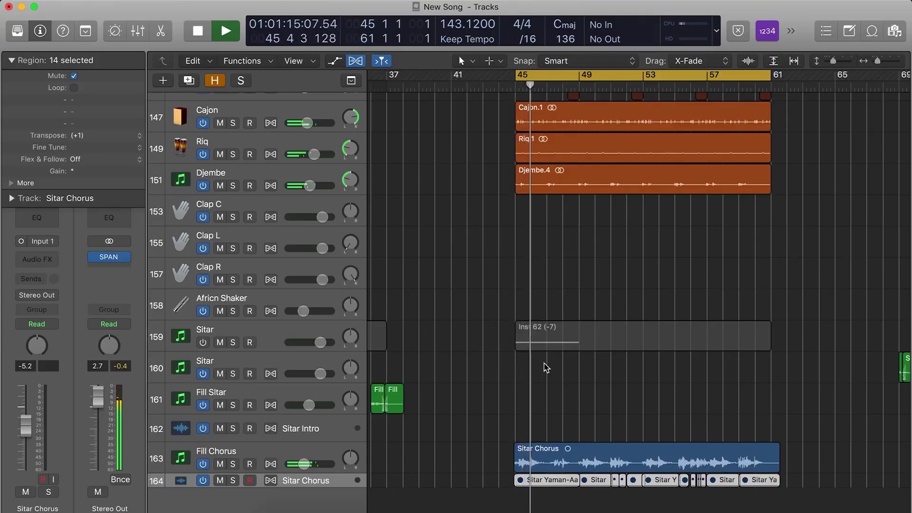
Step: Fit all of the song's tracks vertically in the arrangement to review the full mix session
{"action": "left_click", "coordinate": [797, 61]}
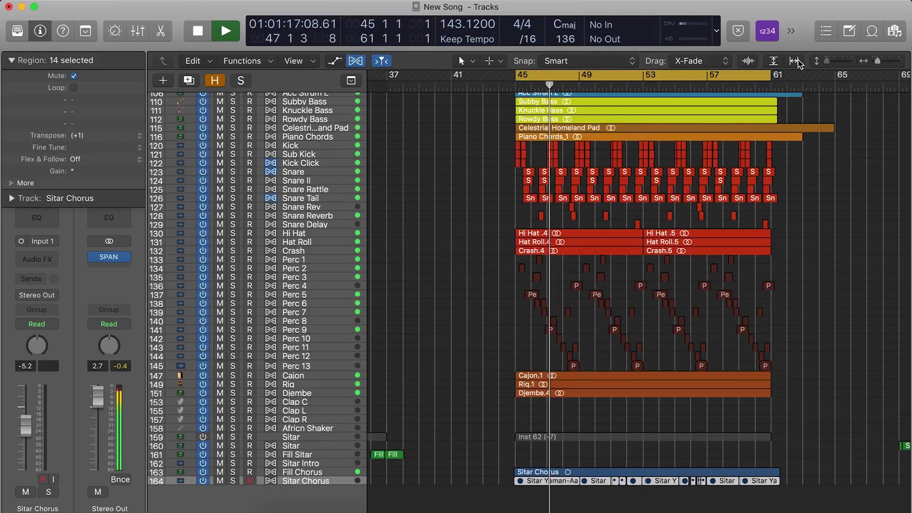
{"action": "left_click", "coordinate": [336, 475]}
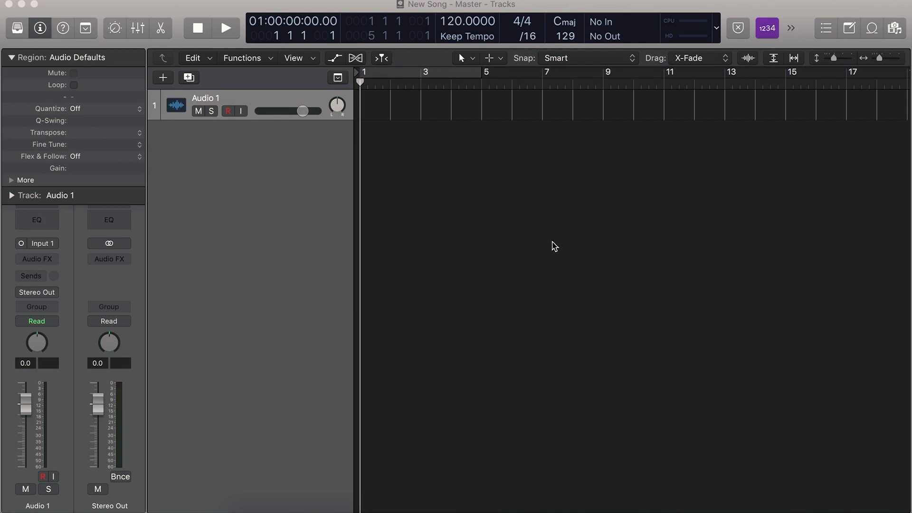
{"action": "left_click", "coordinate": [573, 167]}
{"action": "key", "text": "super+Left"}
{"action": "key", "text": "super+Left"}
{"action": "key", "text": "super+Left"}
{"action": "key", "text": "super+Left"}
{"action": "key", "text": "super+Left"}
{"action": "key", "text": "super+Left"}
{"action": "key", "text": "super+Left"}
{"action": "key", "text": "super+Left"}
{"action": "key", "text": "super+Left"}
{"action": "key", "text": "super+Left"}
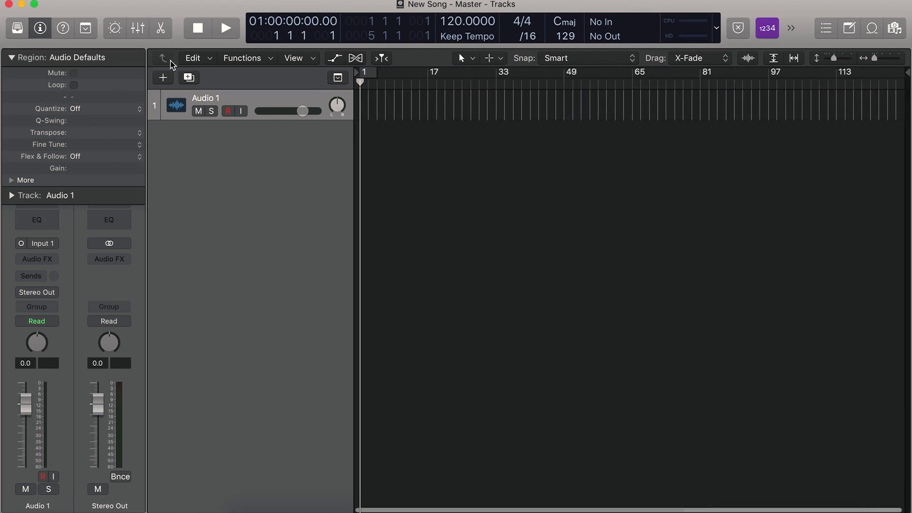
{"action": "key", "text": "super+Right"}
{"action": "key", "text": "super+Right"}
{"action": "key", "text": "super+Right"}
{"action": "key", "text": "super+Right"}
{"action": "key", "text": "super+Right"}
{"action": "key", "text": "super+Right"}
{"action": "key", "text": "super+Right"}
{"action": "key", "text": "super+Right"}
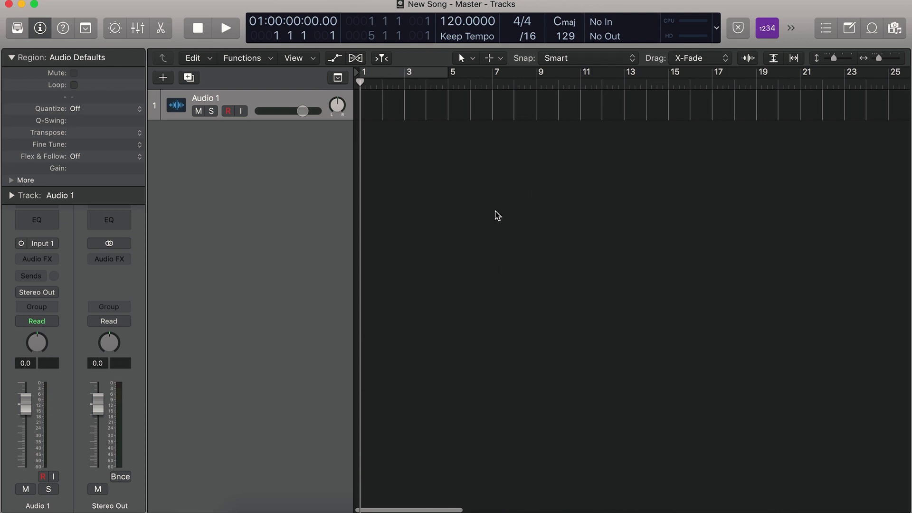
Step: Bring the New Song - Pre Master audio file from Finder's Desktop onto a new track, importing its tempo but not its markers
{"action": "left_click", "coordinate": [251, 507]}
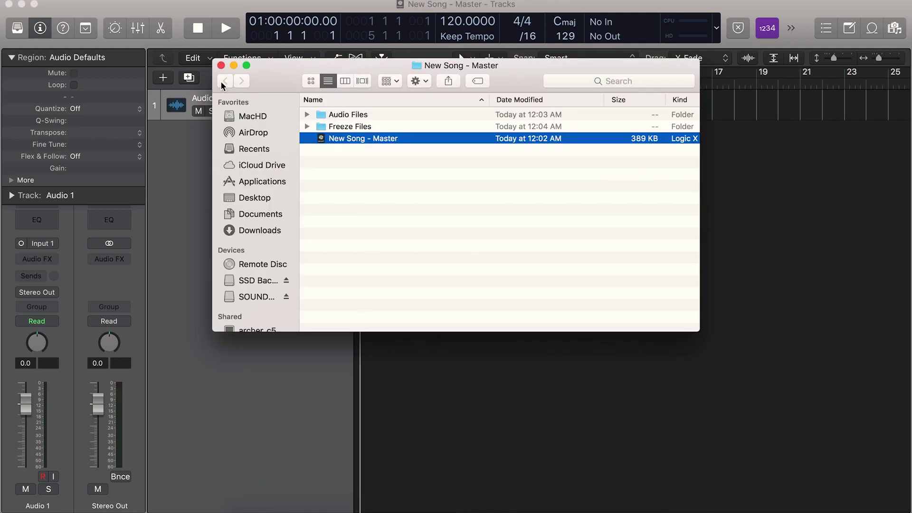
{"action": "left_click", "coordinate": [269, 199]}
{"action": "double_click", "coordinate": [382, 174]}
{"action": "double_click", "coordinate": [361, 128]}
{"action": "left_click_drag", "start_coordinate": [378, 138], "coordinate": [789, 227]}
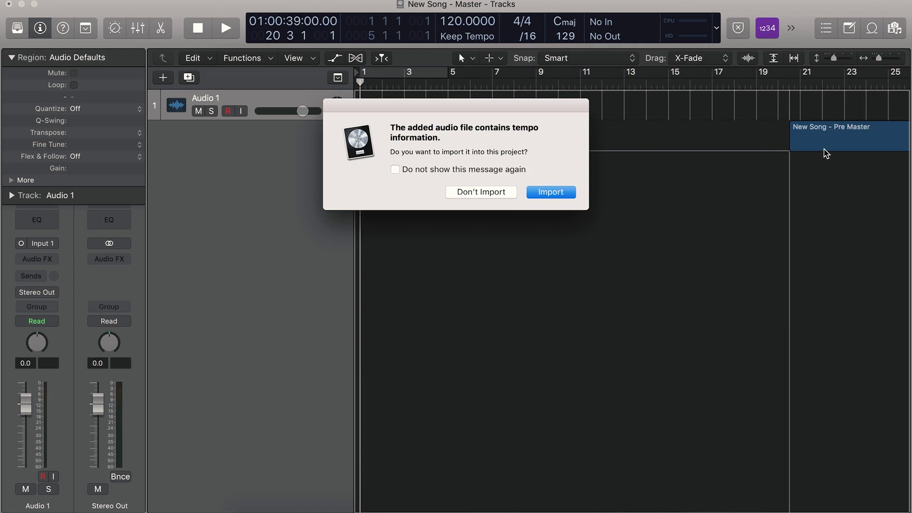
{"action": "left_click", "coordinate": [543, 192]}
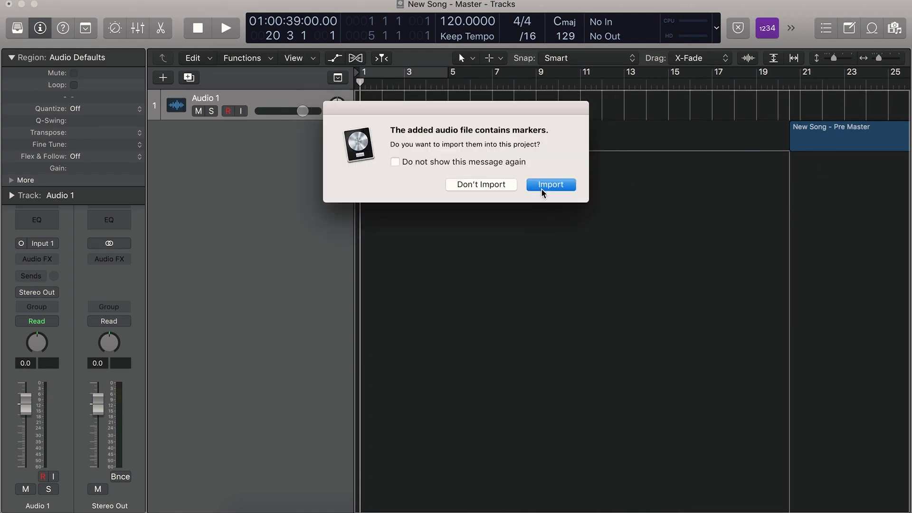
{"action": "left_click", "coordinate": [495, 183]}
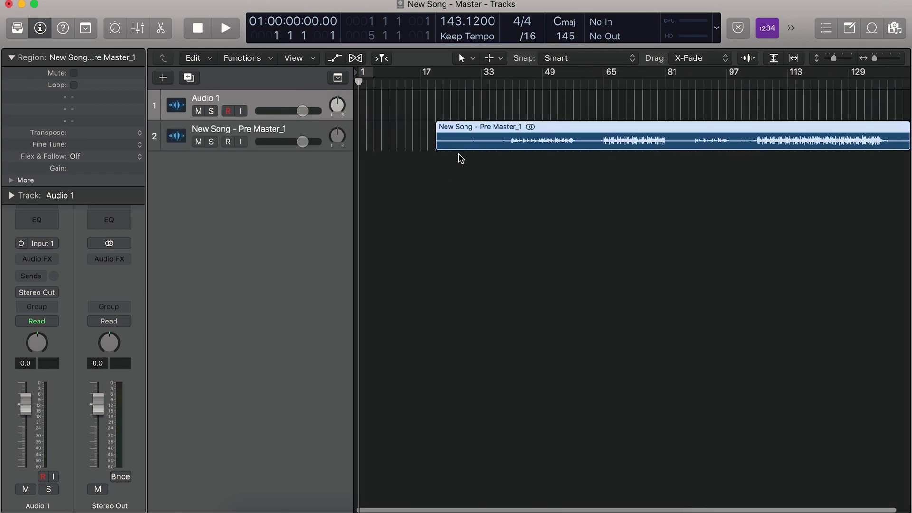
Step: Move the New Song - Pre Master region to the start of the project at bar 1
{"action": "left_click_drag", "start_coordinate": [456, 141], "coordinate": [375, 141]}
{"action": "key", "text": "super+Right"}
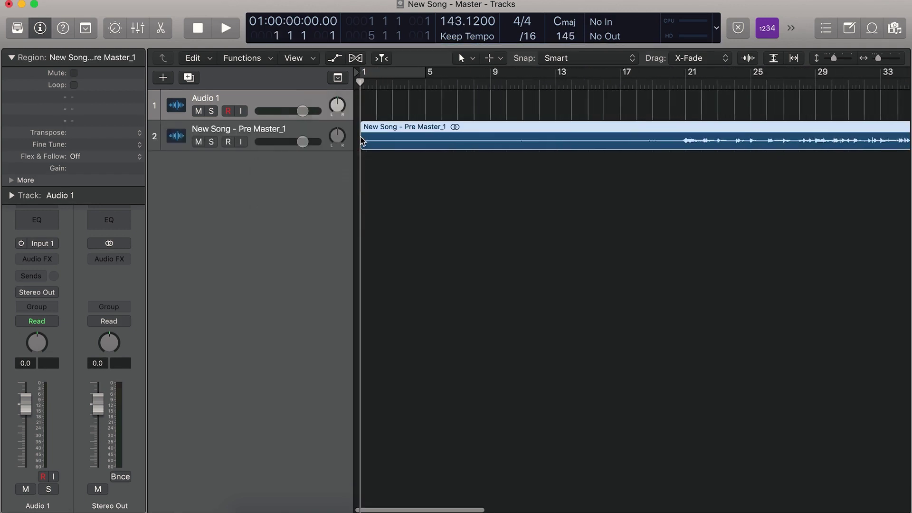
{"action": "key", "text": "super+Left"}
{"action": "key", "text": "super+Left"}
{"action": "key", "text": "super+Left"}
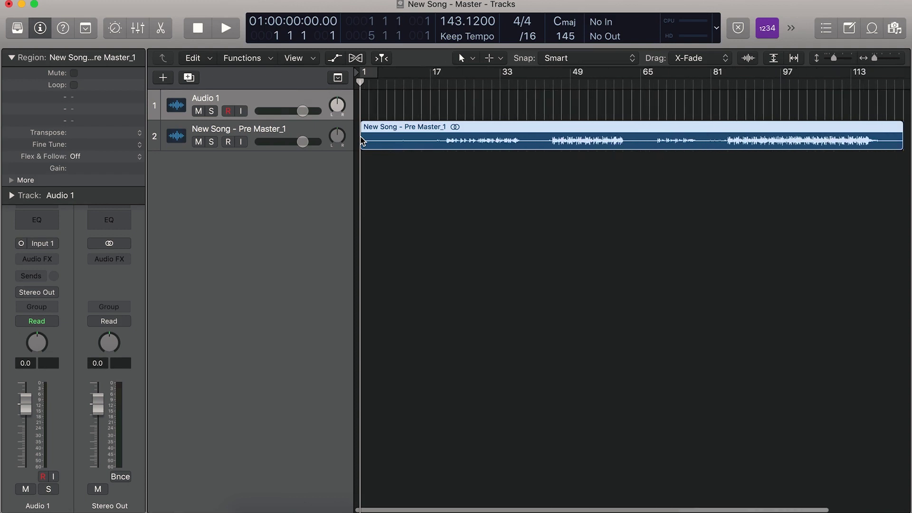
Step: Delete the empty Audio 1 track above the pre-master track
{"action": "left_click", "coordinate": [837, 60]}
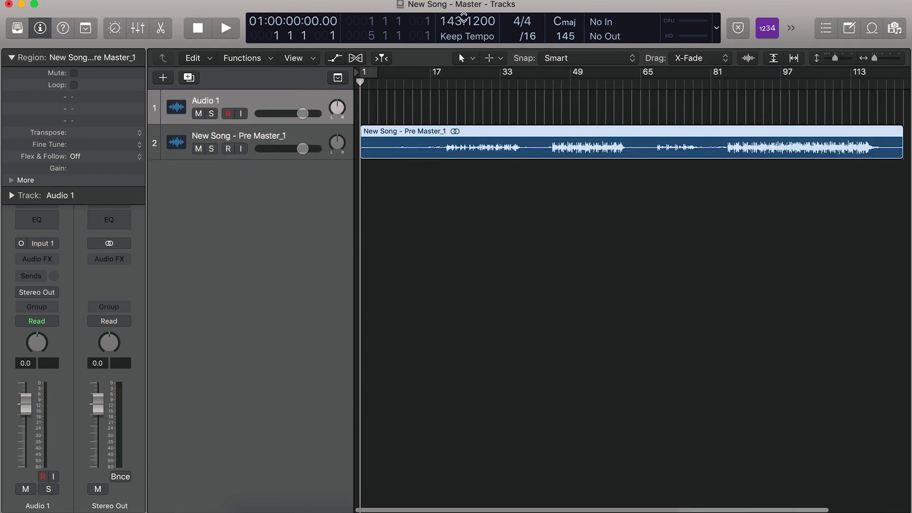
{"action": "left_click", "coordinate": [314, 110]}
{"action": "key", "text": "super+Delete"}
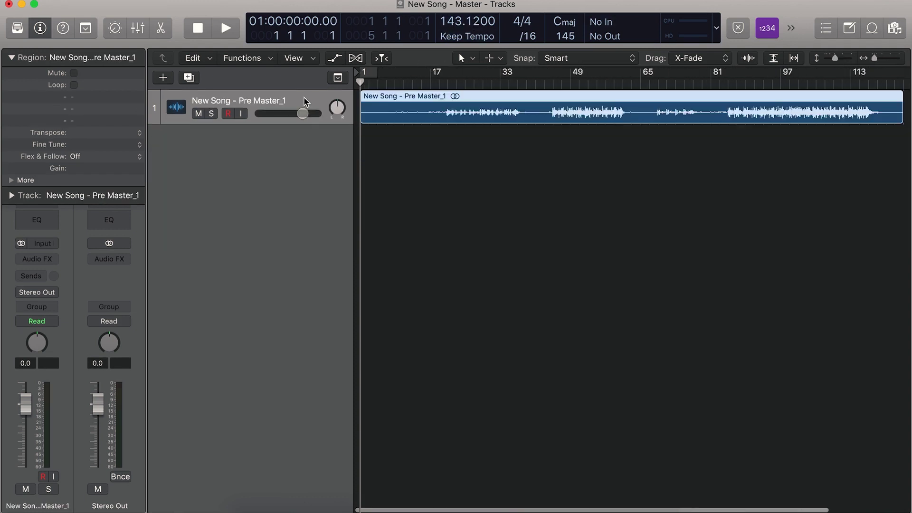
{"action": "left_click", "coordinate": [839, 60]}
{"action": "key", "text": "super+Right"}
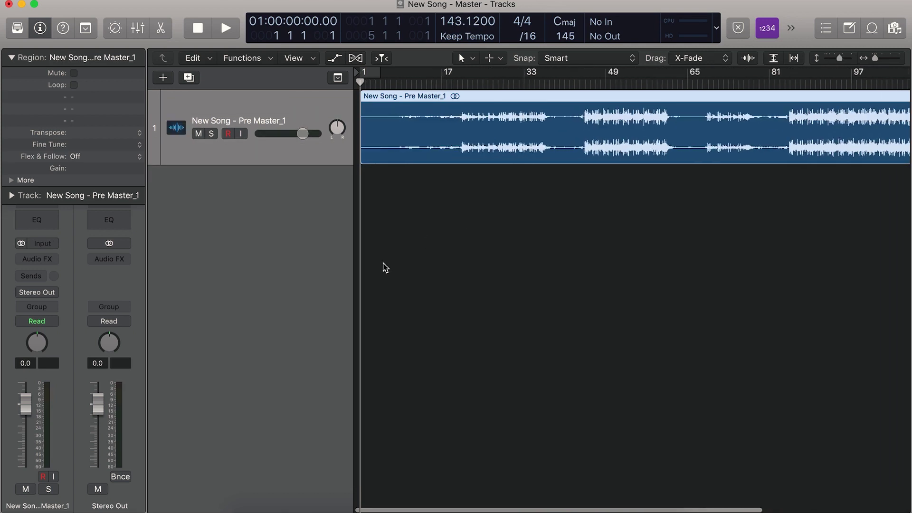
Step: Play back part of the stereo pre-master and select its region
{"action": "left_click", "coordinate": [471, 284]}
{"action": "key", "text": "space"}
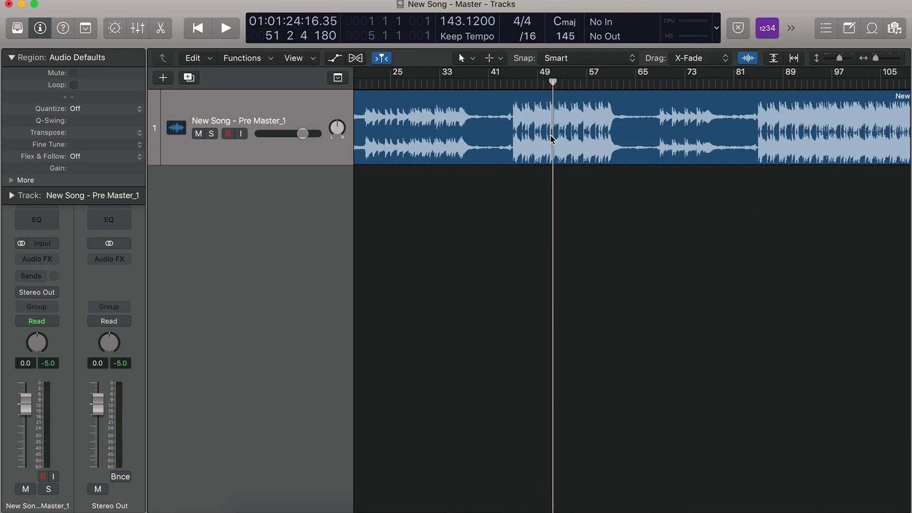
{"action": "left_click", "coordinate": [545, 134]}
{"action": "left_click", "coordinate": [502, 243]}
{"action": "left_click", "coordinate": [542, 134]}
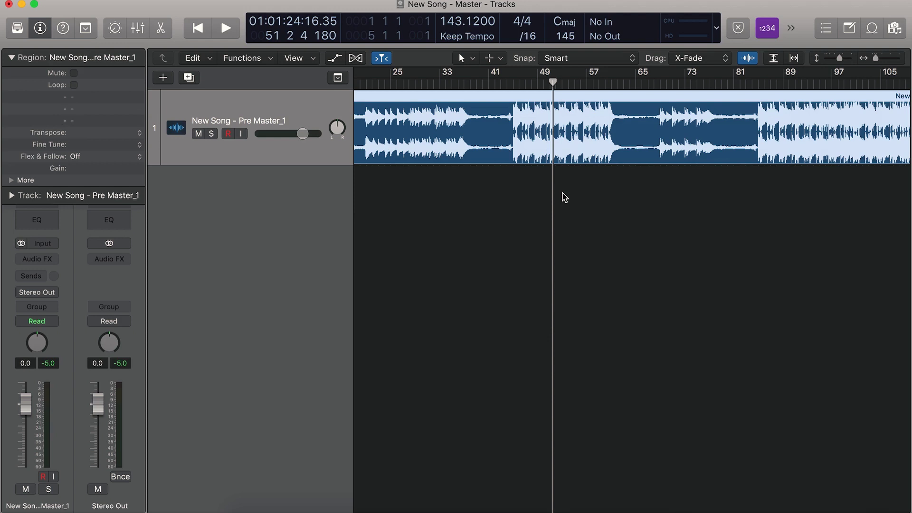
Step: Mark the loud chorus section with a cycle range from bar 45 to bar 61, then switch cycling off
{"action": "left_click_drag", "start_coordinate": [514, 79], "coordinate": [613, 114]}
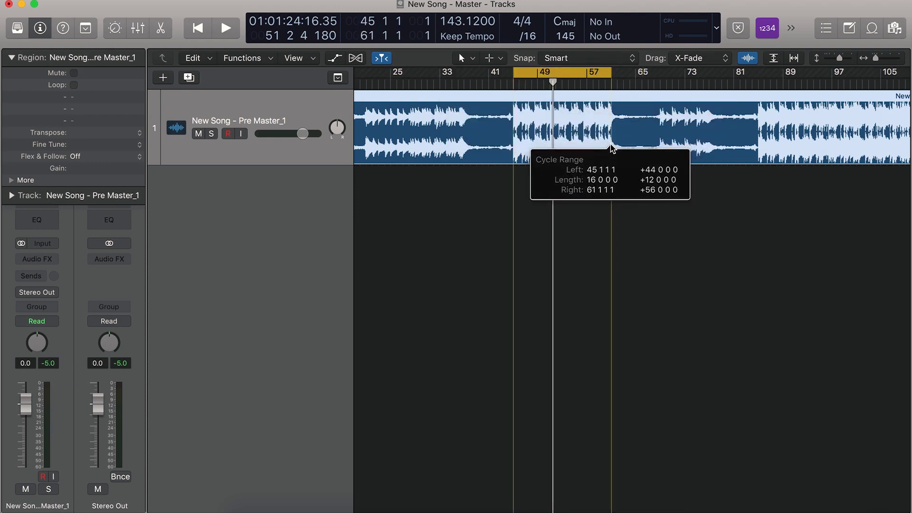
{"action": "left_click", "coordinate": [561, 76]}
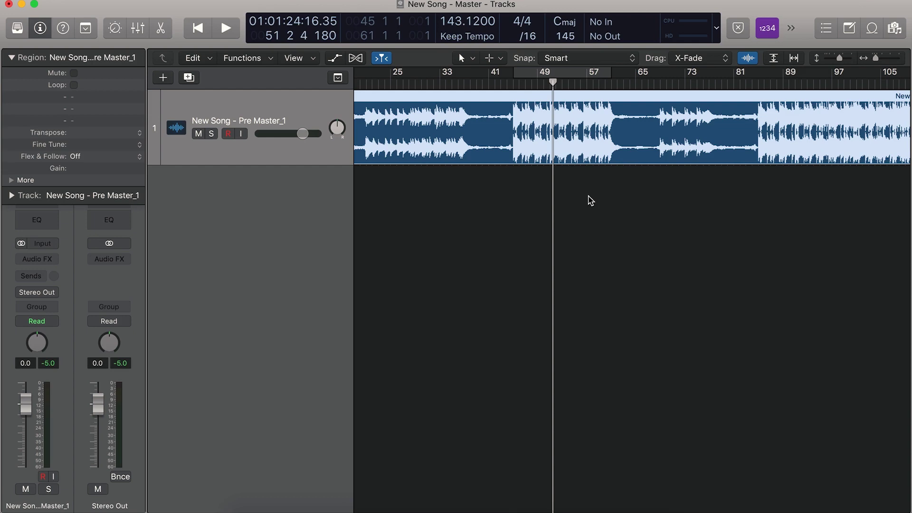
Step: Add the Instrumetal Pre Master and Sitar Pre Master audio files from Finder onto two new tracks below the full mix
{"action": "left_click", "coordinate": [251, 511]}
{"action": "left_click_drag", "start_coordinate": [366, 138], "coordinate": [753, 204]}
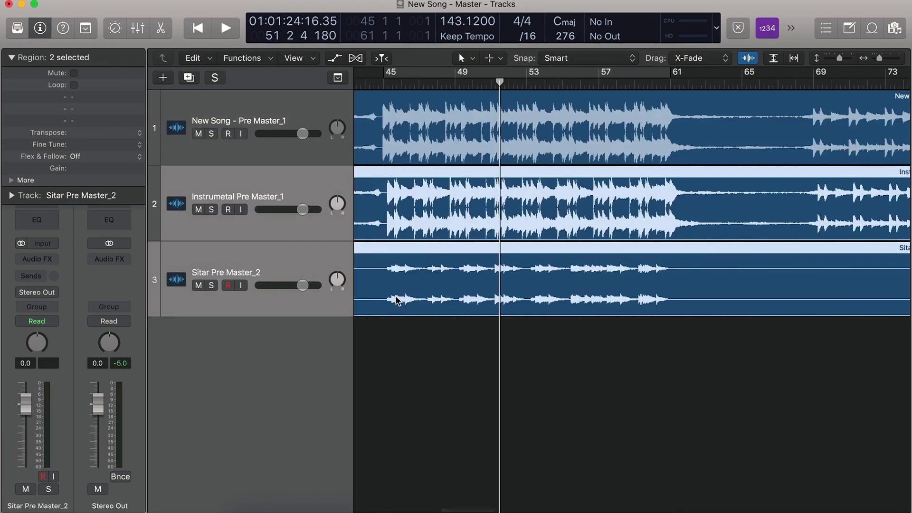
{"action": "left_click", "coordinate": [474, 348]}
Step: Move the Instrumetal and Sitar pre-master regions together so they line up with the start of the full mix region
{"action": "scroll", "coordinate": [465, 346], "scroll_direction": "left", "scroll_amount": 5}
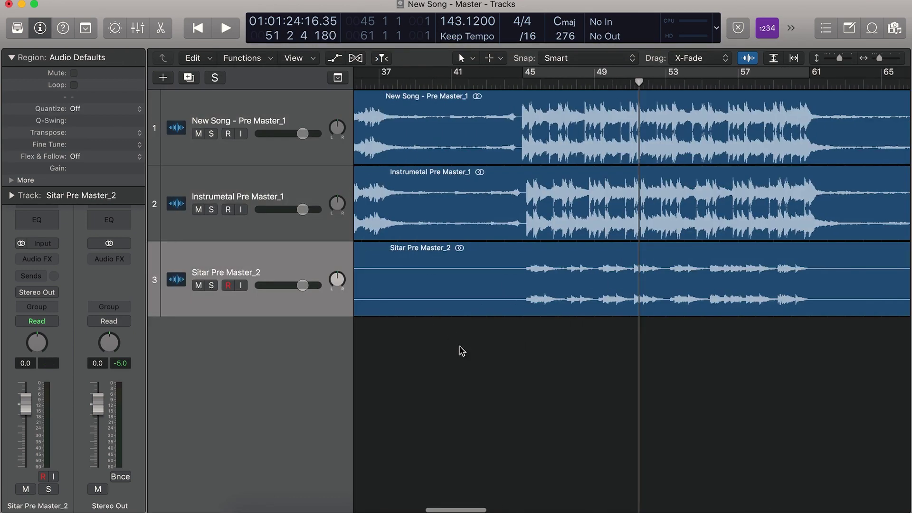
{"action": "scroll", "coordinate": [489, 306], "scroll_direction": "left", "scroll_amount": 10}
{"action": "left_click_drag", "start_coordinate": [483, 362], "coordinate": [353, 176]}
{"action": "left_click_drag", "start_coordinate": [445, 210], "coordinate": [404, 206]}
{"action": "scroll", "coordinate": [464, 216], "scroll_direction": "right", "scroll_amount": 15}
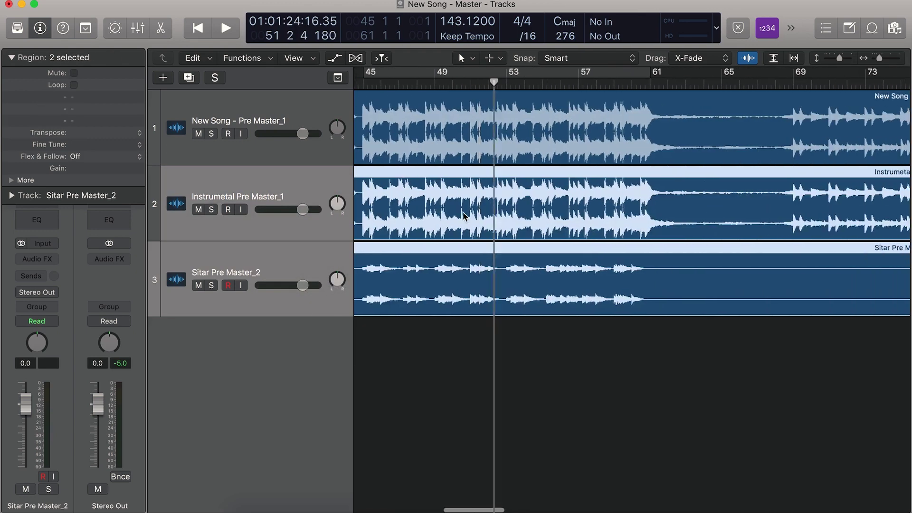
{"action": "left_click", "coordinate": [469, 370]}
Step: Solo the Instrumetal Pre Master track and play a few bars of it from bar 45
{"action": "left_click", "coordinate": [243, 177]}
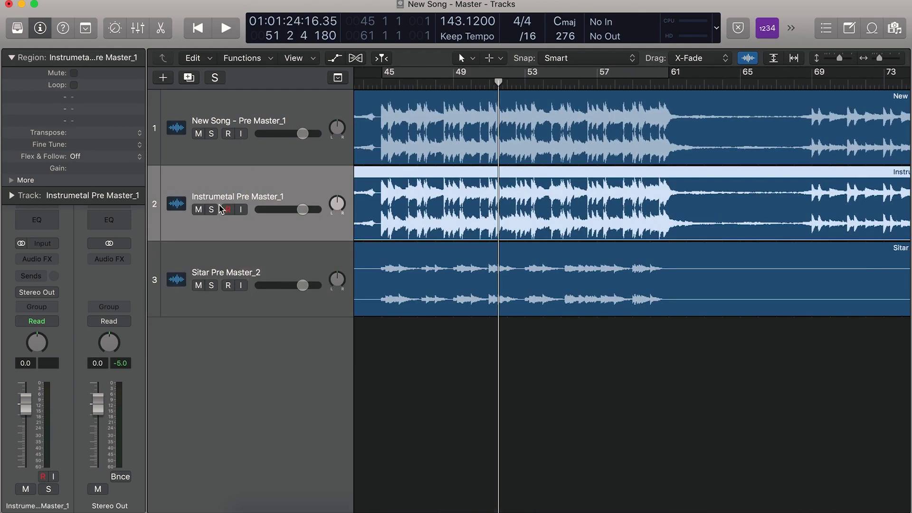
{"action": "left_click", "coordinate": [212, 209]}
{"action": "scroll", "coordinate": [393, 200], "scroll_direction": "left", "scroll_amount": 5}
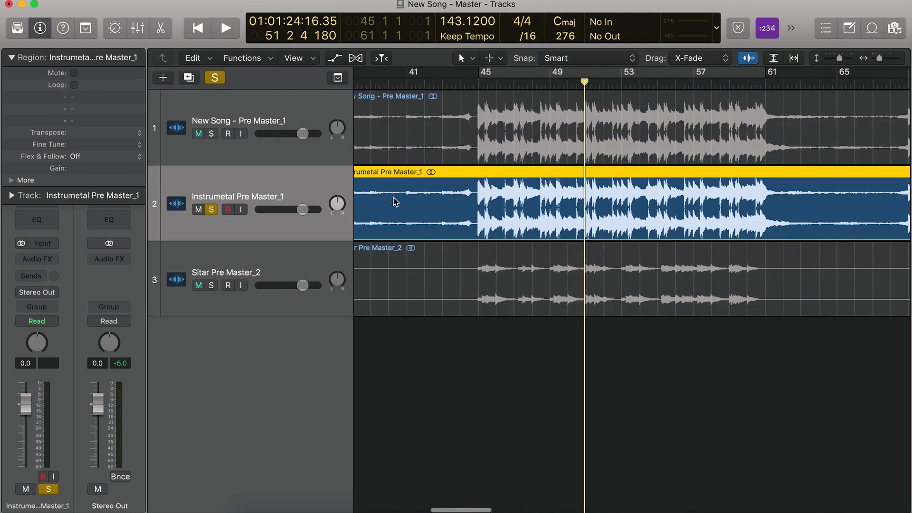
{"action": "left_click", "coordinate": [485, 83]}
{"action": "key", "text": "space"}
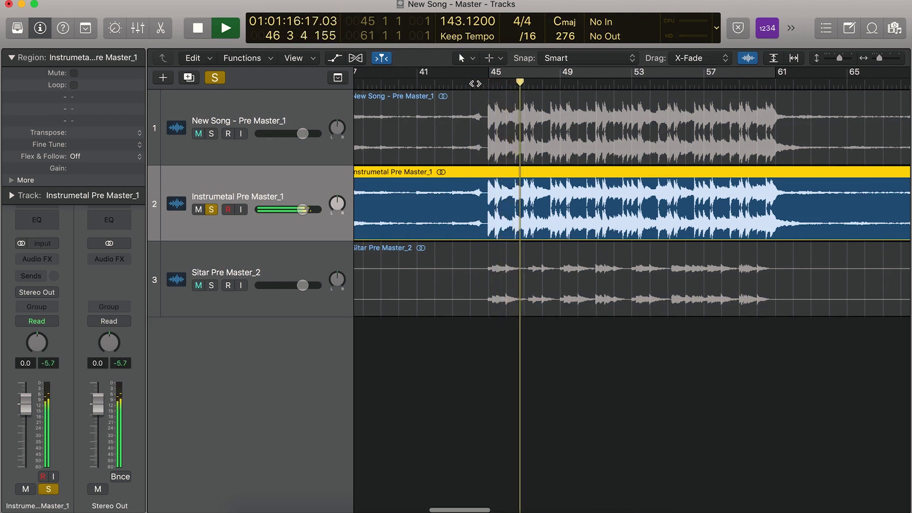
{"action": "key", "text": "space"}
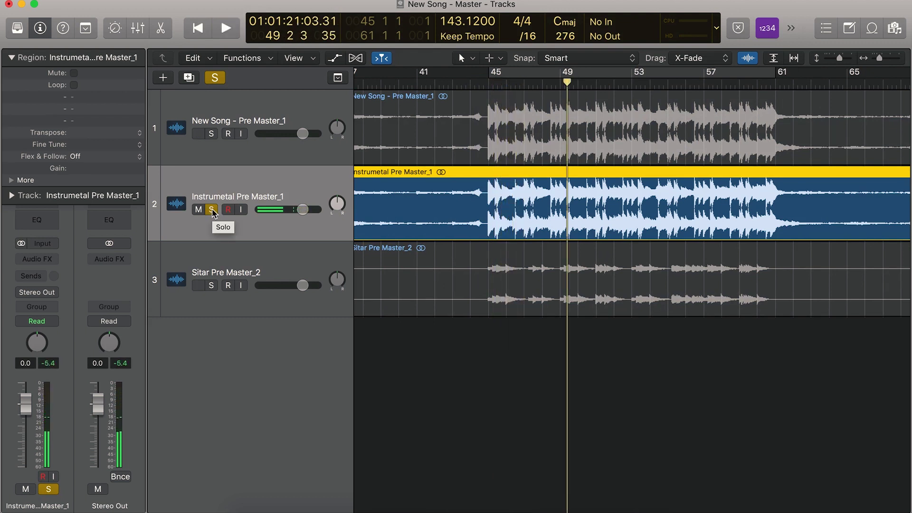
Step: Solo the Sitar Pre Master track as well, play it with the instrumental from bar 45, and select the sitar track
{"action": "left_click", "coordinate": [212, 286]}
{"action": "double_click", "coordinate": [486, 84]}
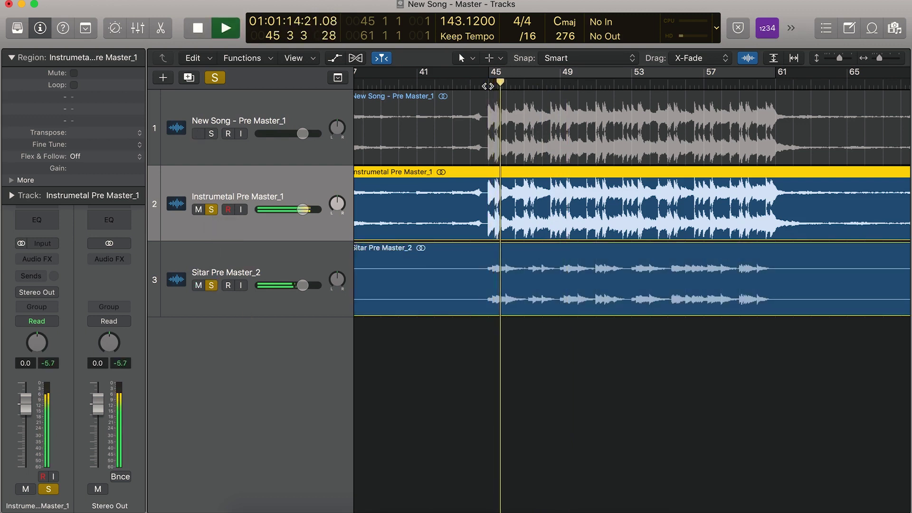
{"action": "key", "text": "space"}
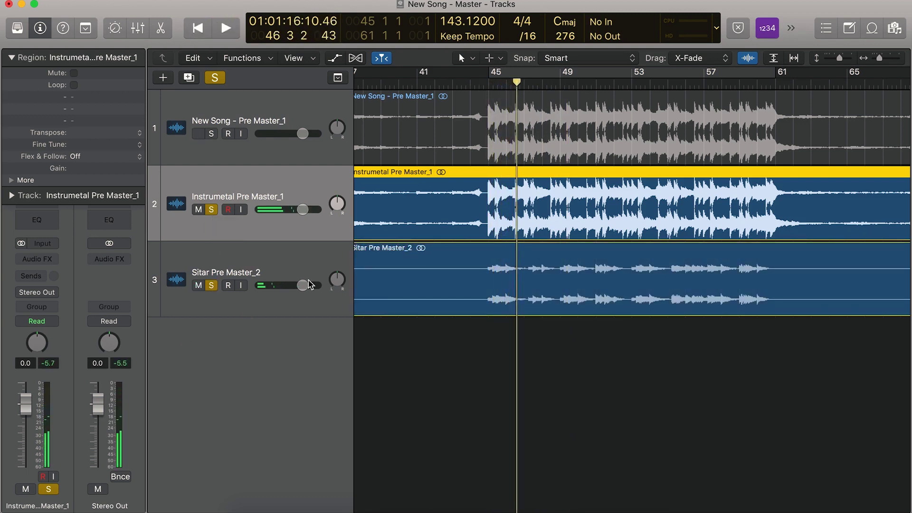
{"action": "left_click", "coordinate": [288, 261]}
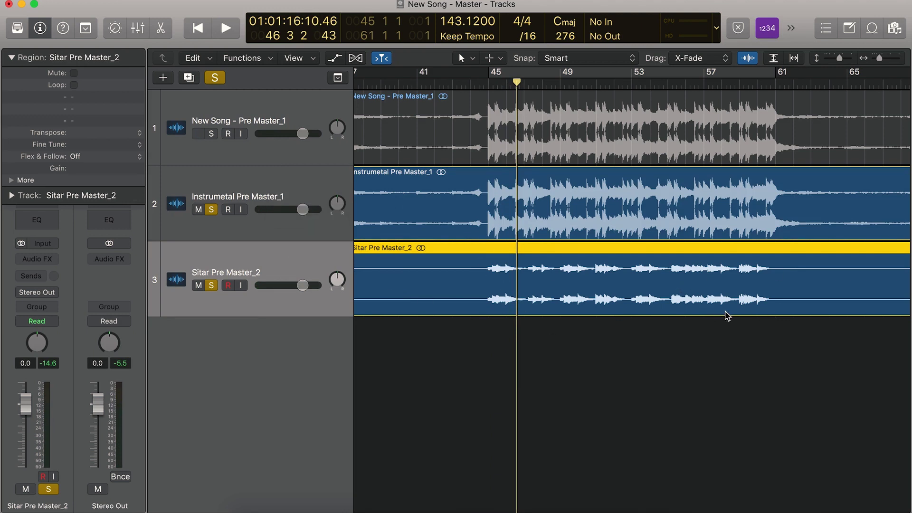
Step: Examine the instrumental and sitar waveforms across the chorus sections, comparing their levels with the full mix
{"action": "left_click", "coordinate": [507, 224]}
{"action": "key", "text": "super+Left"}
{"action": "key", "text": "super+Left"}
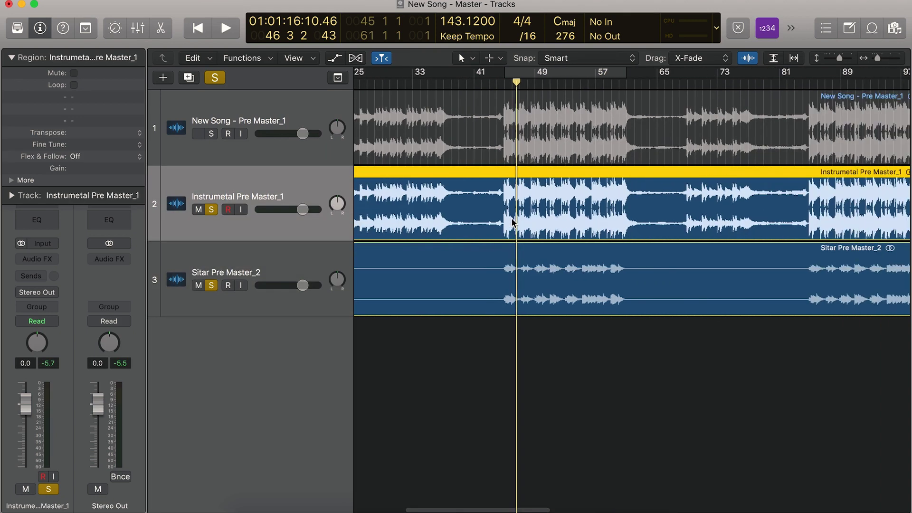
{"action": "scroll", "coordinate": [733, 257], "scroll_direction": "right", "scroll_amount": 7}
{"action": "scroll", "coordinate": [632, 225], "scroll_direction": "left", "scroll_amount": 11}
{"action": "left_click", "coordinate": [618, 304]}
{"action": "scroll", "coordinate": [618, 304], "scroll_direction": "right", "scroll_amount": 3}
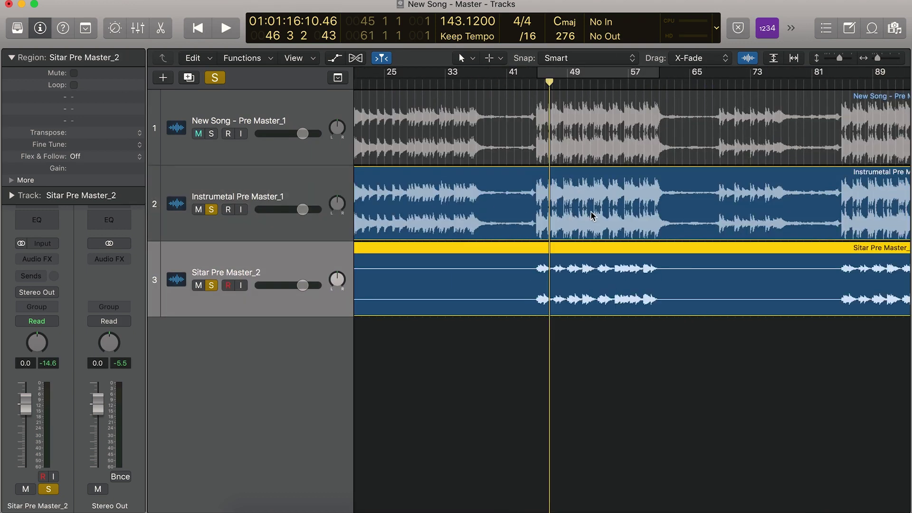
{"action": "scroll", "coordinate": [591, 216], "scroll_direction": "up", "scroll_amount": 5}
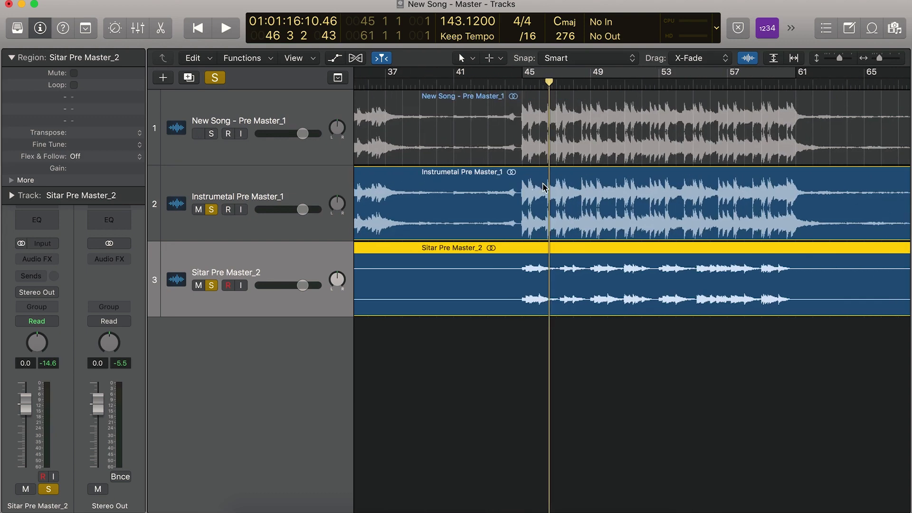
{"action": "left_click", "coordinate": [464, 221]}
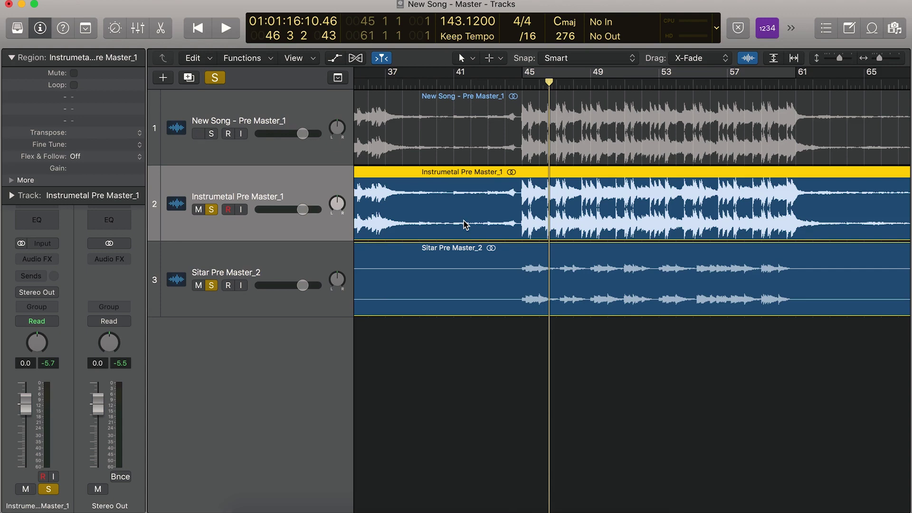
{"action": "scroll", "coordinate": [463, 221], "scroll_direction": "down", "scroll_amount": 5}
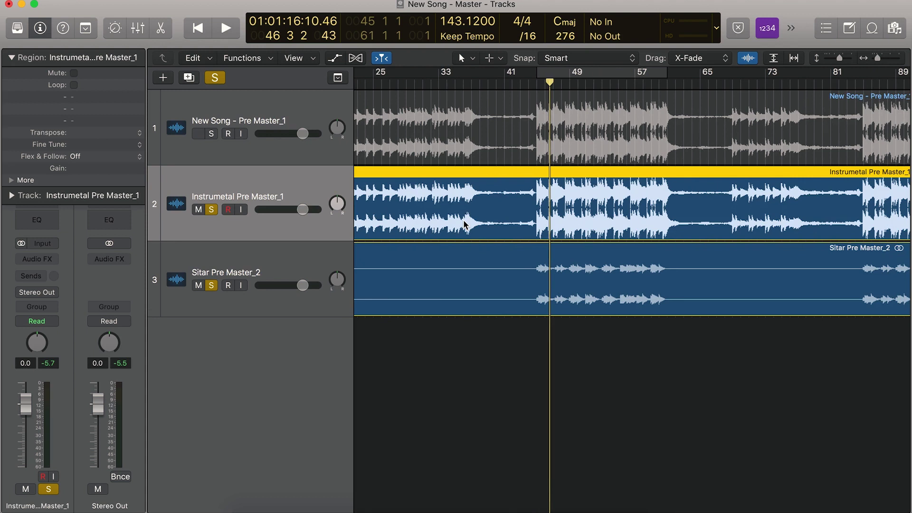
Step: Select the Instrumetal and Sitar pre-master regions together
{"action": "left_click", "coordinate": [585, 346]}
{"action": "left_click_drag", "start_coordinate": [649, 370], "coordinate": [504, 210]}
{"action": "left_click", "coordinate": [662, 368]}
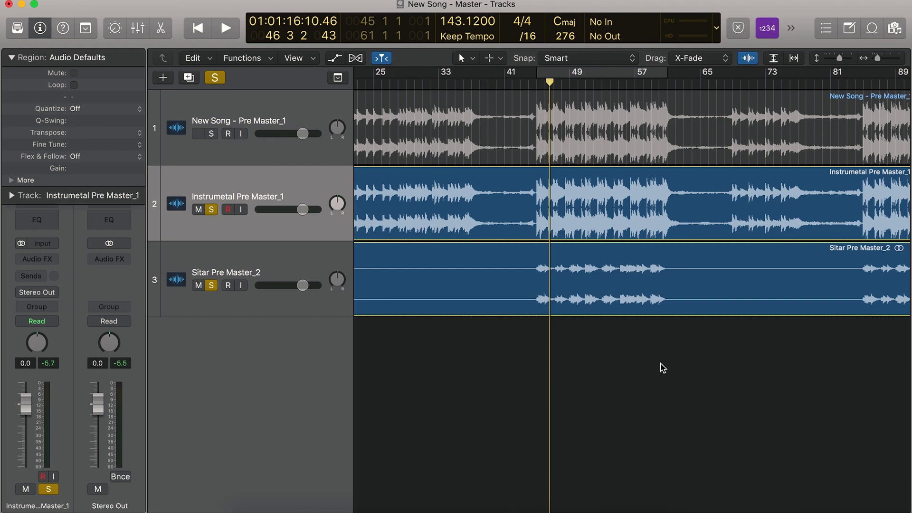
{"action": "key", "text": "super+Right"}
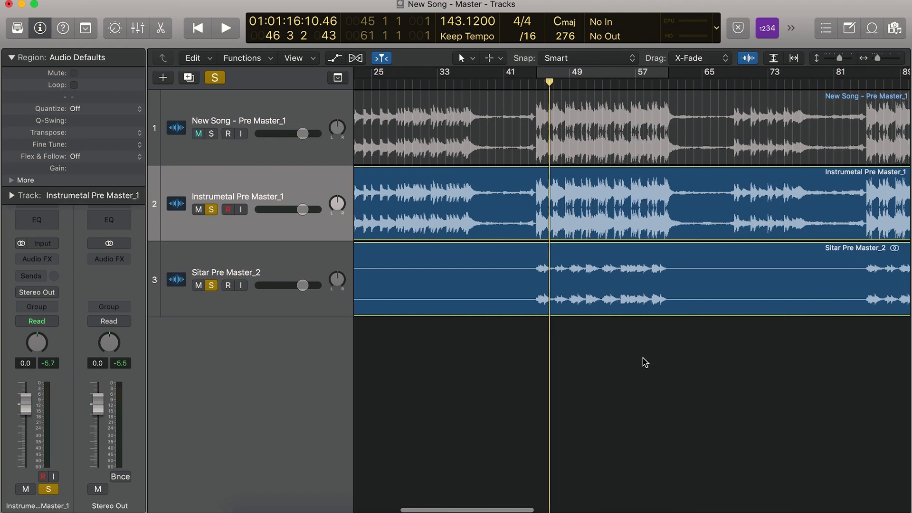
{"action": "left_click_drag", "start_coordinate": [641, 365], "coordinate": [486, 184]}
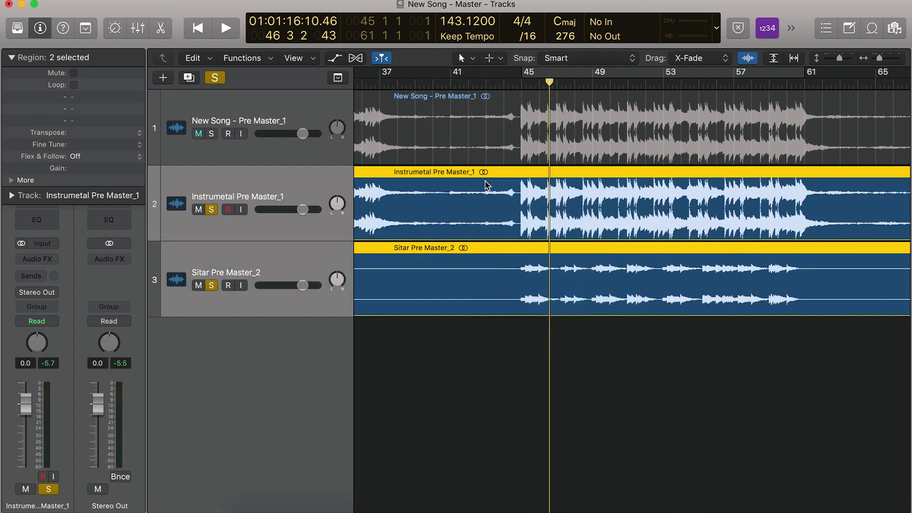
Step: Turn on cycling for bars 45 to 61 and select the Instrumetal Pre Master track
{"action": "left_click", "coordinate": [607, 363]}
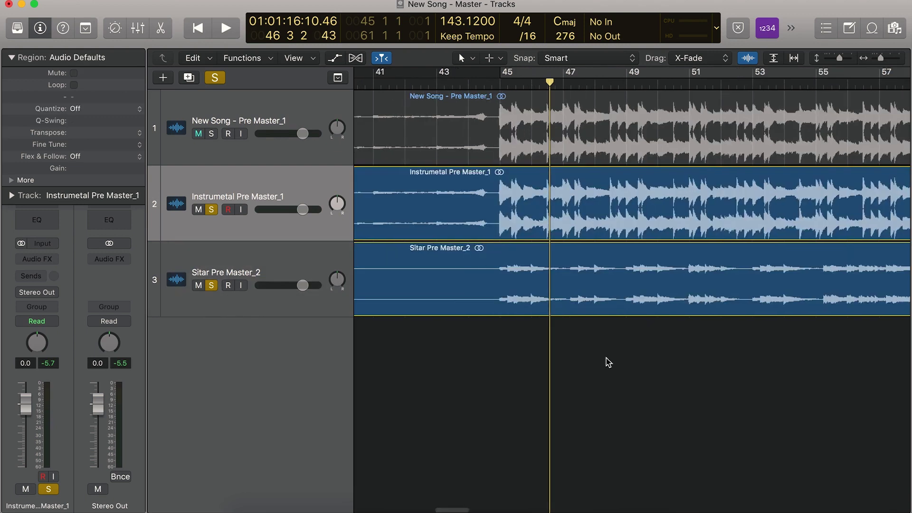
{"action": "left_click", "coordinate": [589, 73]}
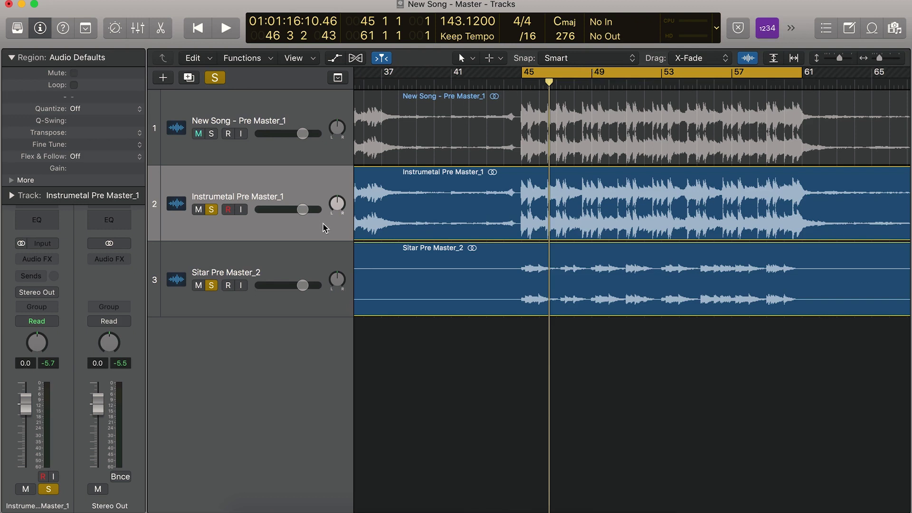
{"action": "left_click", "coordinate": [285, 198]}
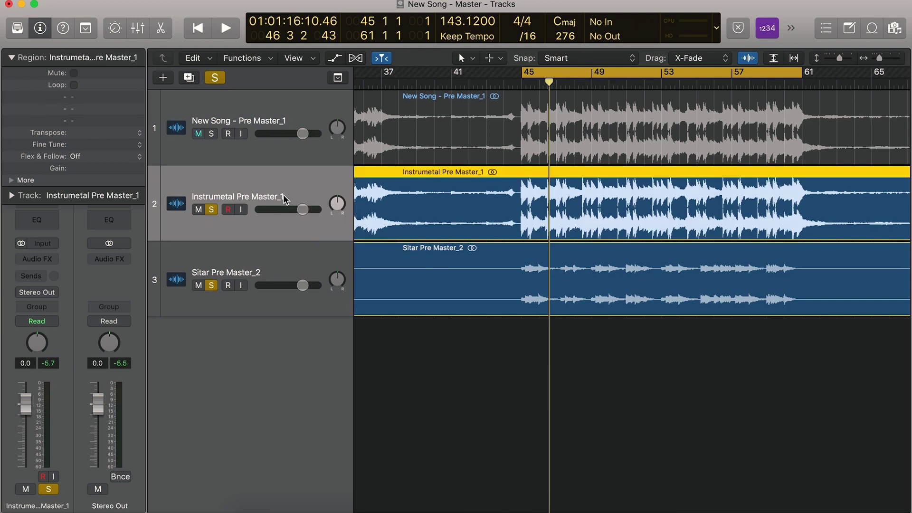
{"action": "left_click", "coordinate": [536, 412]}
Step: Solo the New Song - Pre Master track and take the Instrumetal and Sitar Pre Master tracks out of solo
{"action": "left_click", "coordinate": [405, 122]}
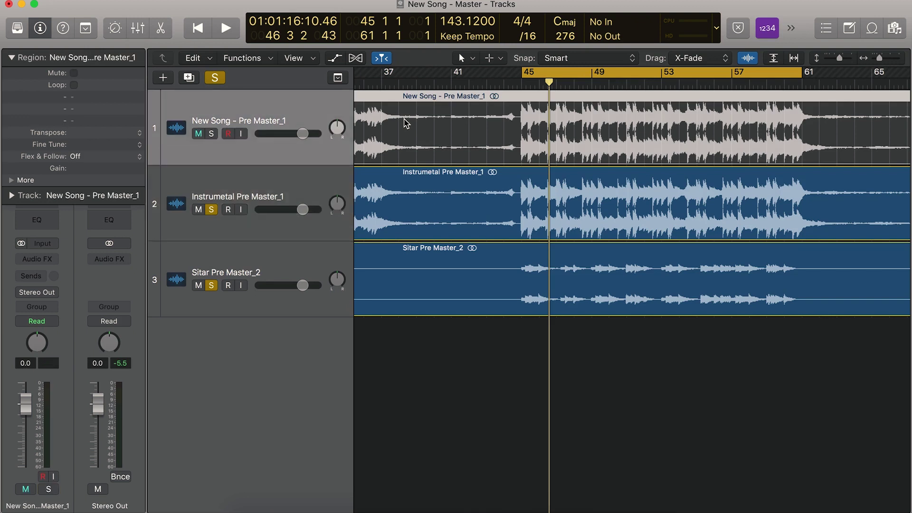
{"action": "left_click", "coordinate": [211, 134]}
{"action": "left_click", "coordinate": [212, 210]}
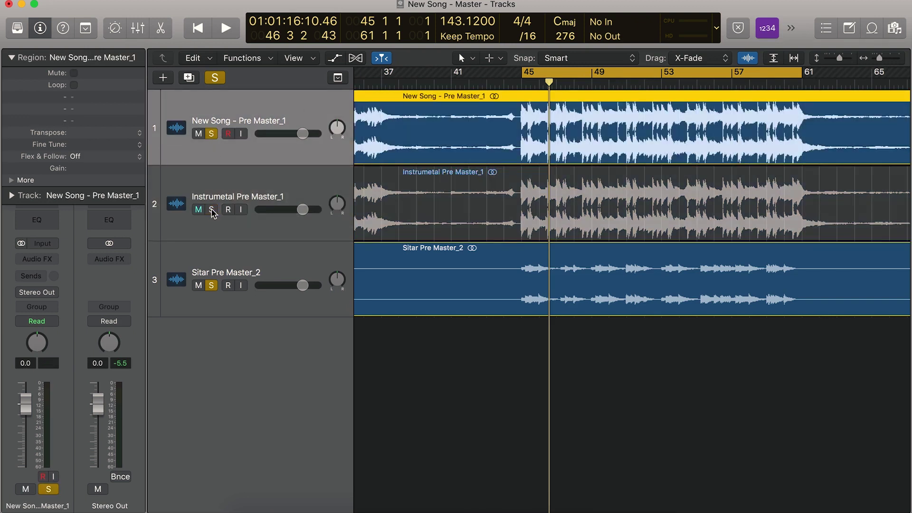
{"action": "left_click", "coordinate": [212, 285]}
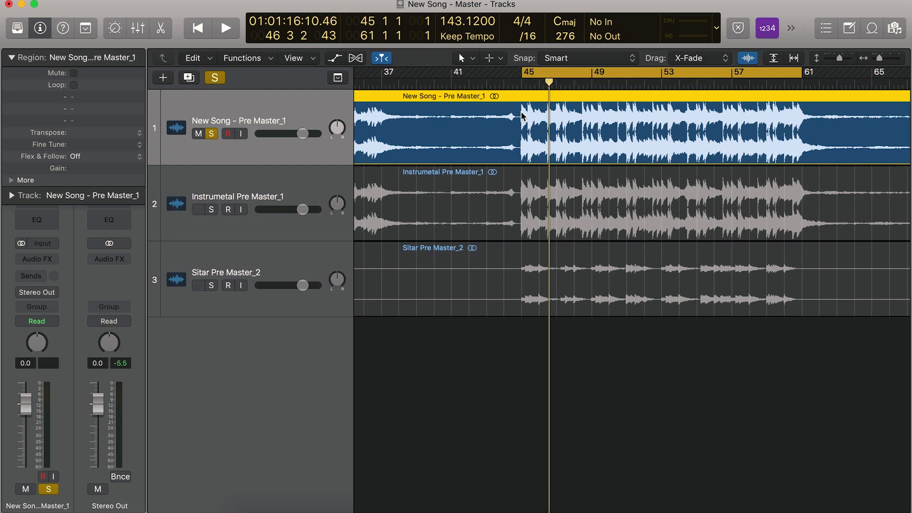
Step: Select the Instrumetal and Sitar Pre Master tracks together, clear the selection and turn off cycling
{"action": "left_click", "coordinate": [229, 193]}
{"action": "left_click", "coordinate": [271, 249], "text": "shift"}
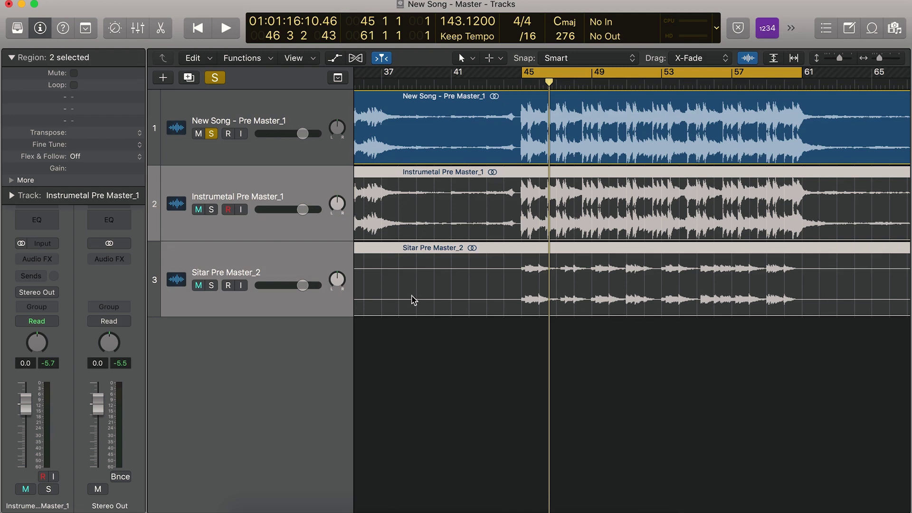
{"action": "left_click", "coordinate": [482, 331]}
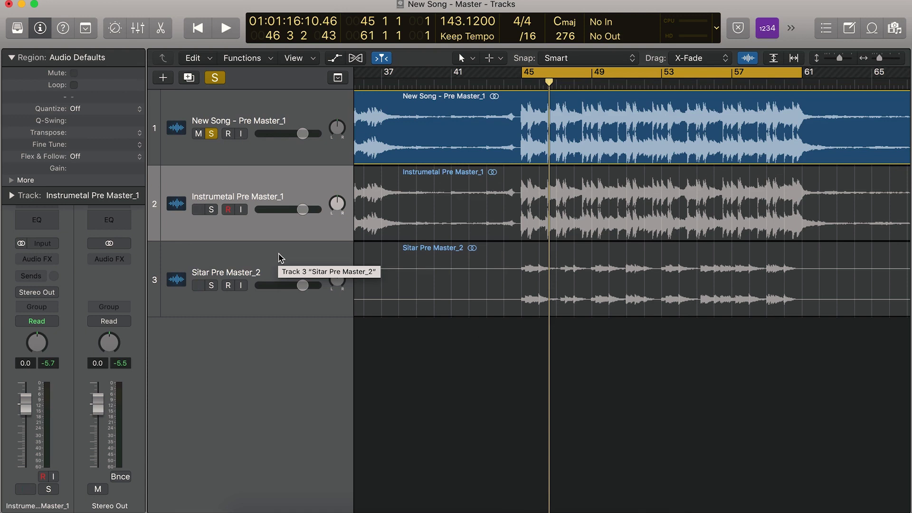
{"action": "key", "text": "c"}
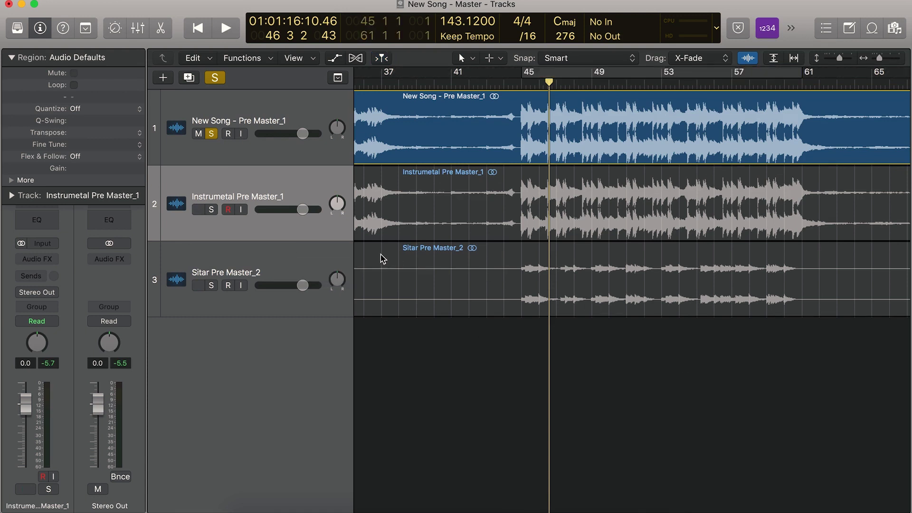
Step: Solo the Instrumetal and Sitar Pre Master tracks instead of the full mix, and turn on cycling for bars 45 to 61
{"action": "left_click", "coordinate": [215, 135]}
{"action": "left_click", "coordinate": [210, 210]}
{"action": "left_click", "coordinate": [212, 285]}
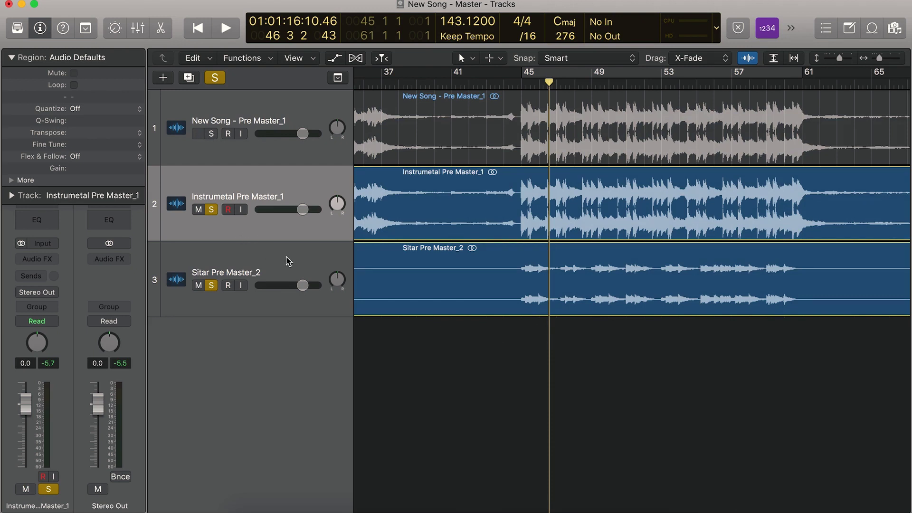
{"action": "left_click", "coordinate": [288, 260], "text": "shift"}
{"action": "left_click", "coordinate": [540, 76]}
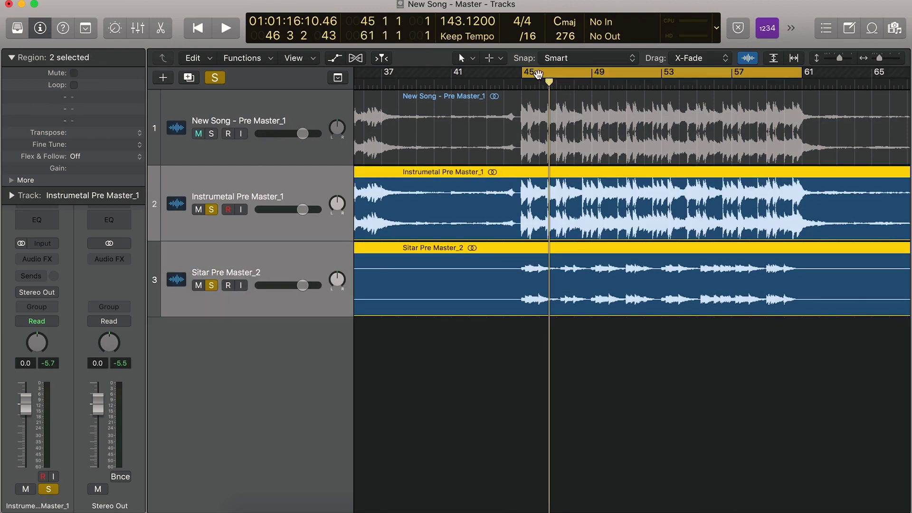
{"action": "left_click", "coordinate": [542, 360]}
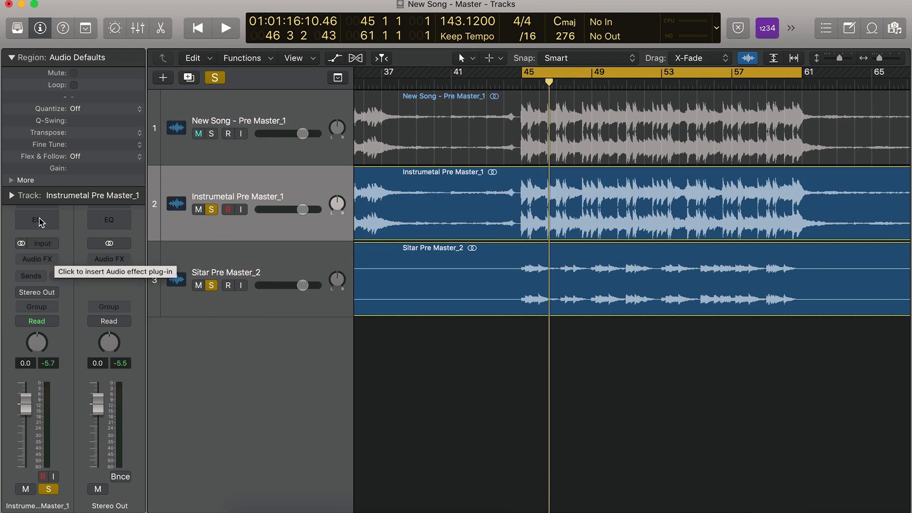
Step: Try a Channel EQ on the Sitar Pre Master track, and remove the plug-in again
{"action": "left_click", "coordinate": [261, 261]}
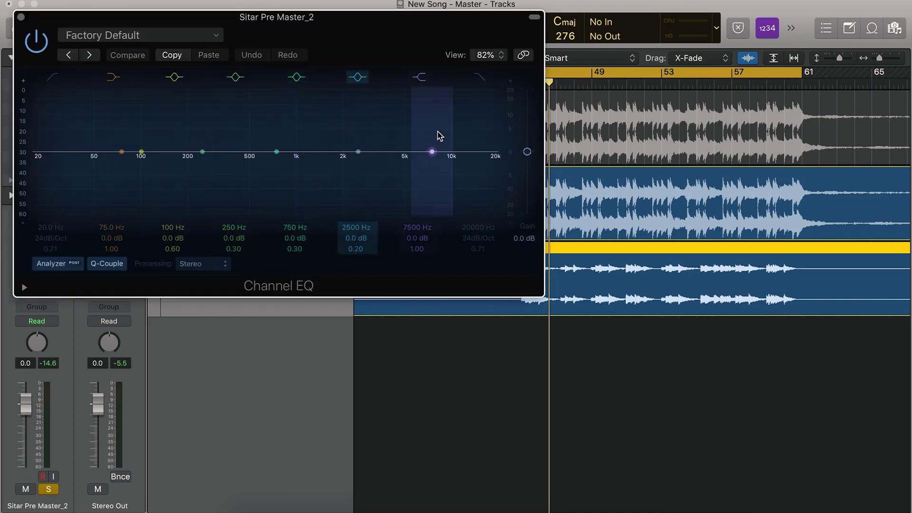
{"action": "left_click", "coordinate": [21, 18]}
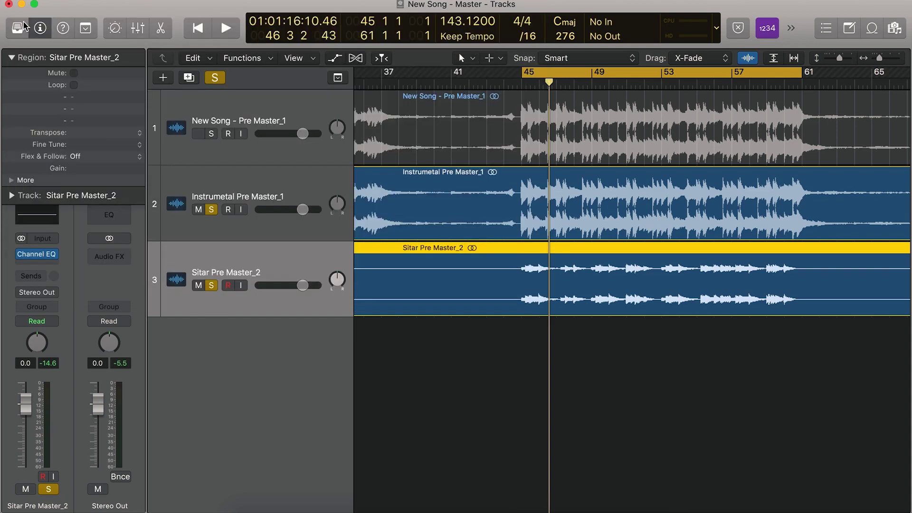
{"action": "left_click", "coordinate": [56, 255]}
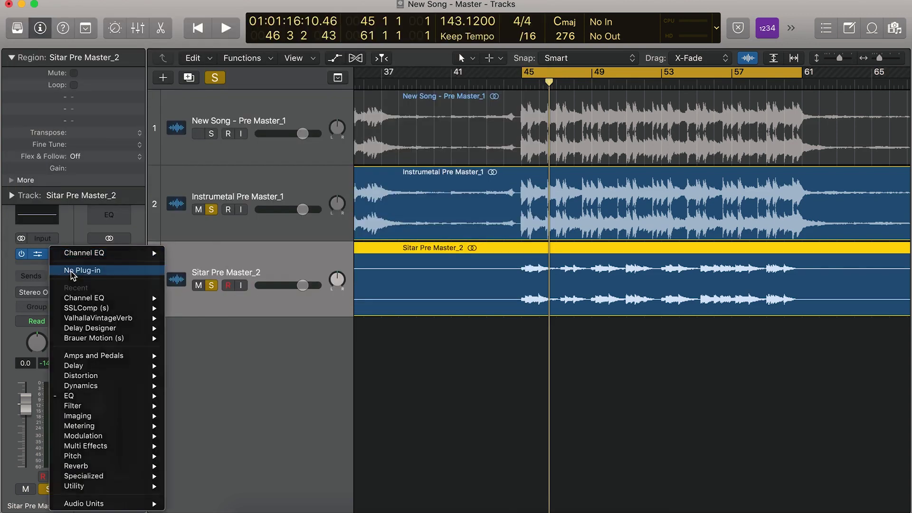
{"action": "left_click", "coordinate": [71, 269]}
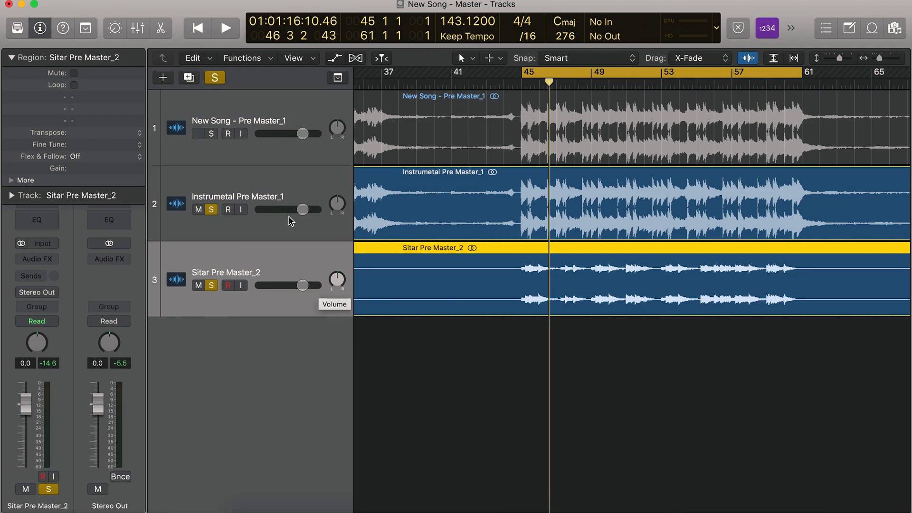
Step: Raise the Sitar Pre Master track's volume to 0.9 dB and reset it to 0.0 dB
{"action": "left_click_drag", "start_coordinate": [770, 383], "coordinate": [592, 336]}
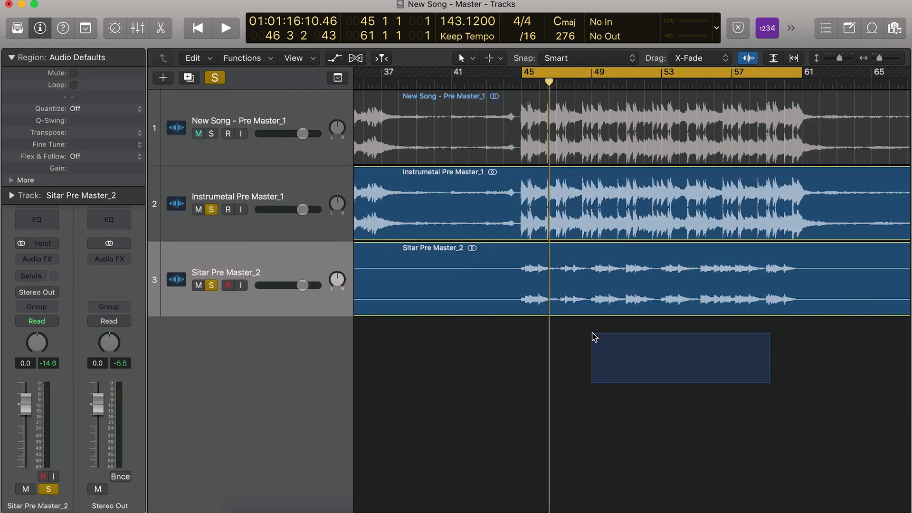
{"action": "left_click_drag", "start_coordinate": [301, 285], "coordinate": [304, 285]}
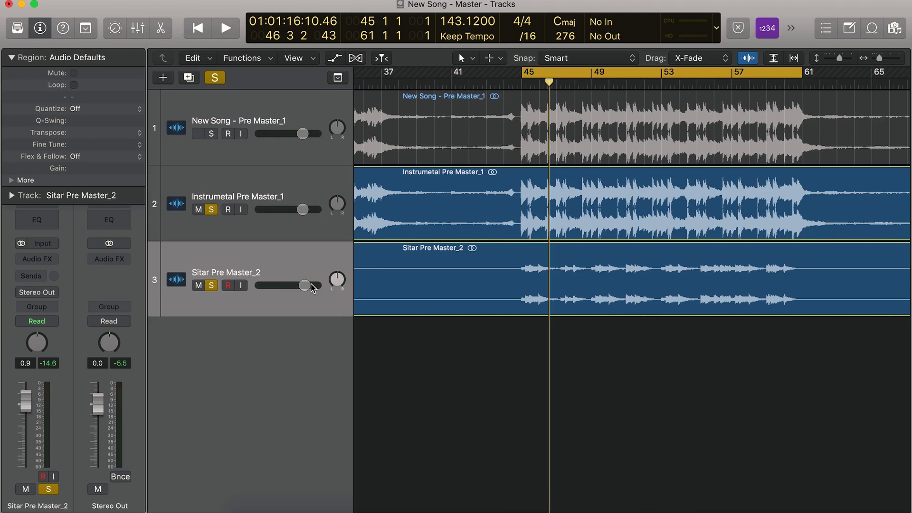
{"action": "left_click", "coordinate": [312, 285], "text": "alt"}
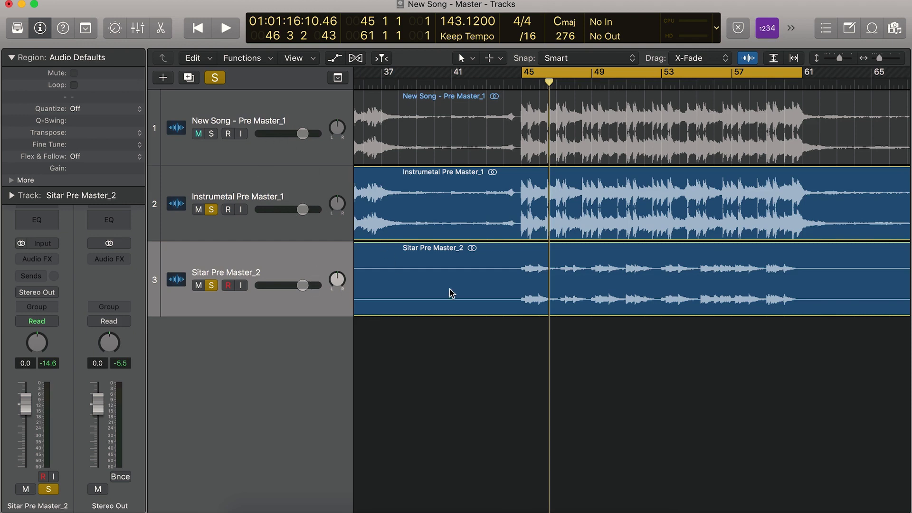
Step: Compare the selected instrumental and sitar regions along the timeline, and view the audio effects available for the Stereo Out
{"action": "scroll", "coordinate": [450, 288], "scroll_direction": "down", "scroll_amount": 5}
{"action": "left_click", "coordinate": [258, 183], "text": "shift"}
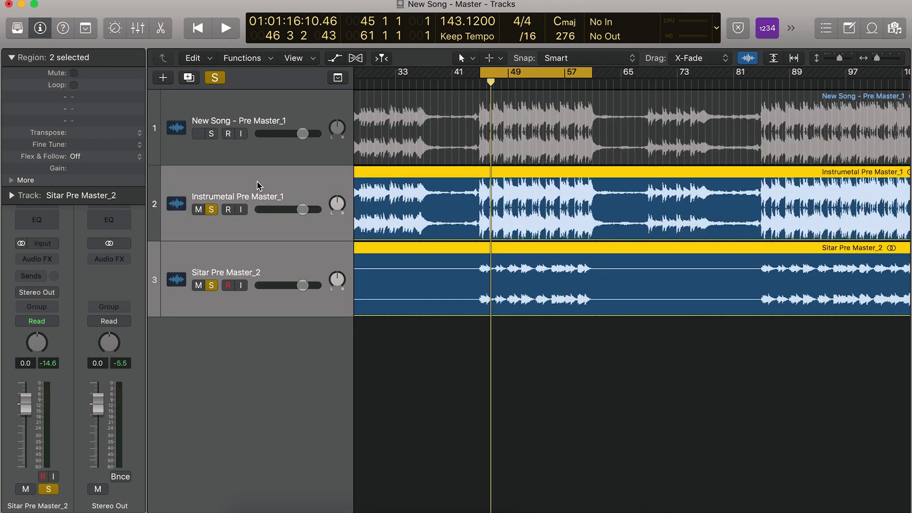
{"action": "scroll", "coordinate": [375, 406], "scroll_direction": "up", "scroll_amount": 4}
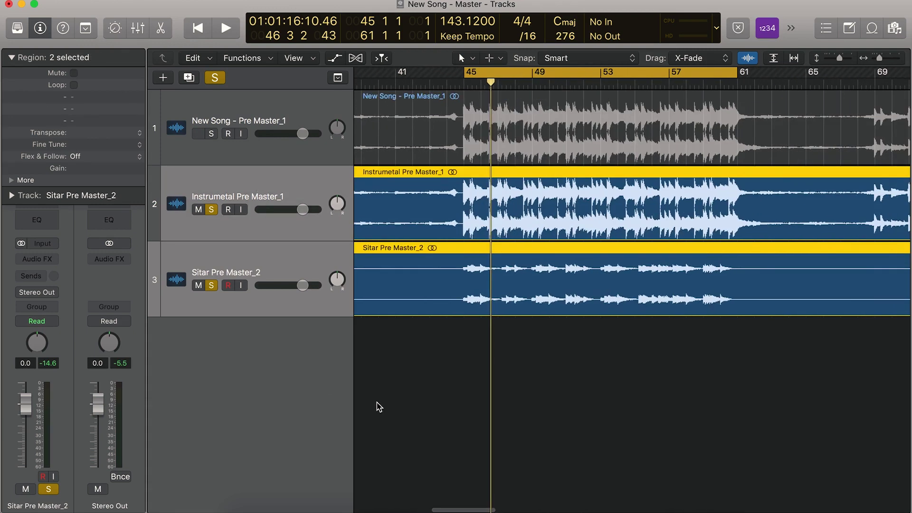
{"action": "left_click", "coordinate": [417, 414]}
{"action": "scroll", "coordinate": [417, 409], "scroll_direction": "left", "scroll_amount": 10}
{"action": "scroll", "coordinate": [409, 409], "scroll_direction": "right", "scroll_amount": 9}
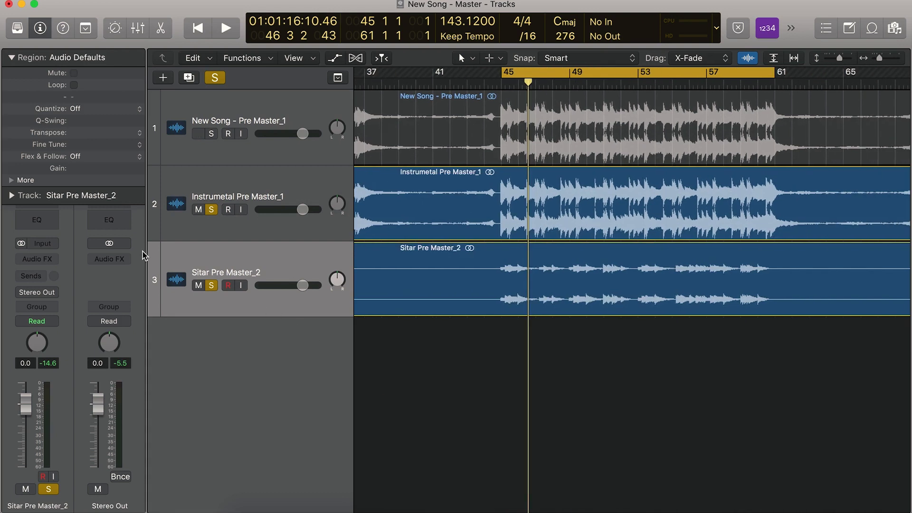
{"action": "left_click", "coordinate": [118, 259]}
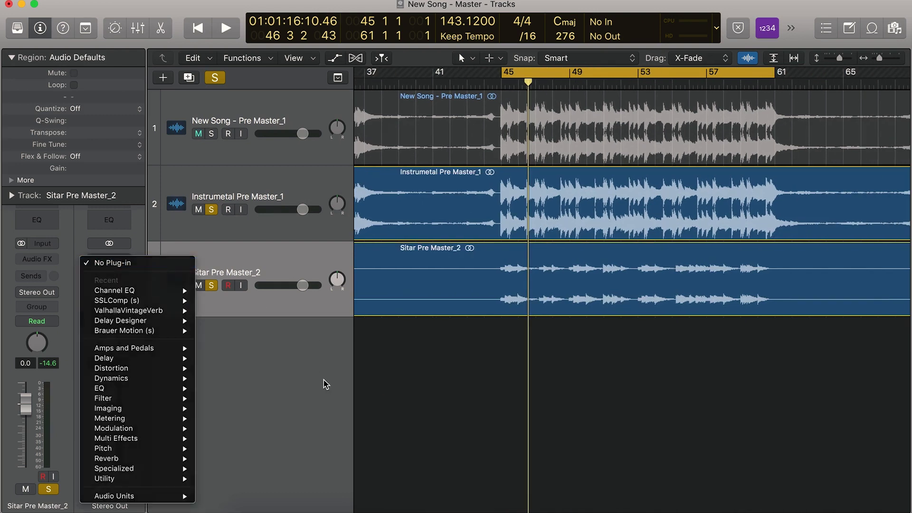
{"action": "left_click", "coordinate": [271, 339]}
Step: Delete the Instrumetal and Sitar Pre Master tracks together with their regions
{"action": "left_click", "coordinate": [241, 200]}
{"action": "left_click", "coordinate": [261, 259]}
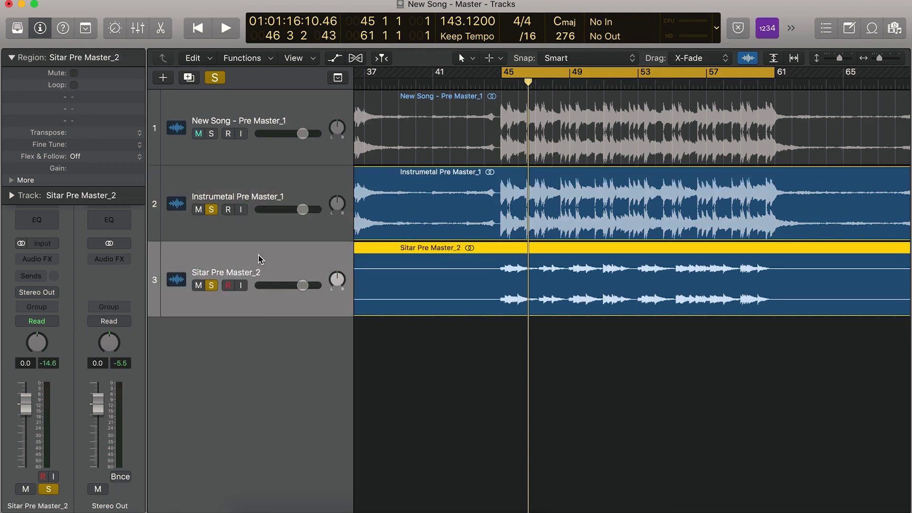
{"action": "left_click", "coordinate": [234, 194], "text": "shift"}
{"action": "key", "text": "Delete"}
{"action": "key", "text": "super+BackSpace"}
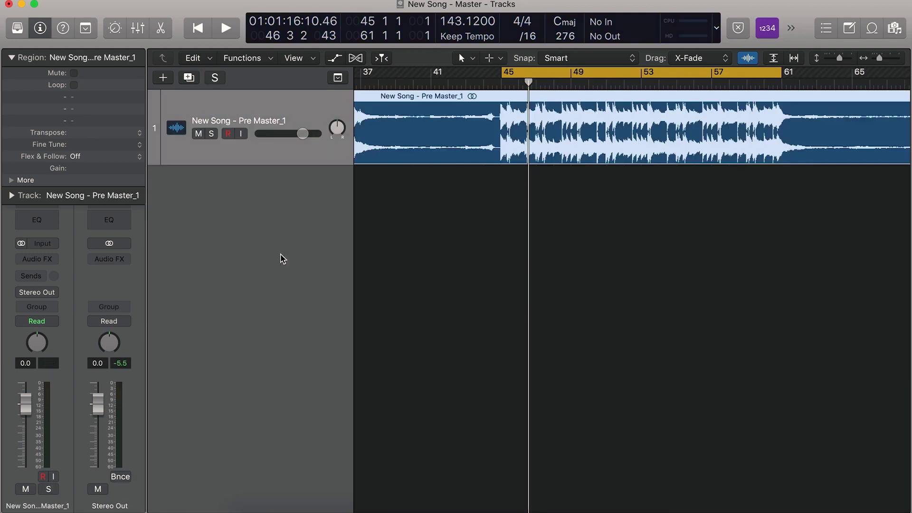
Step: Turn off cycling and increase the height of the New Song - Pre Master track
{"action": "key", "text": "c"}
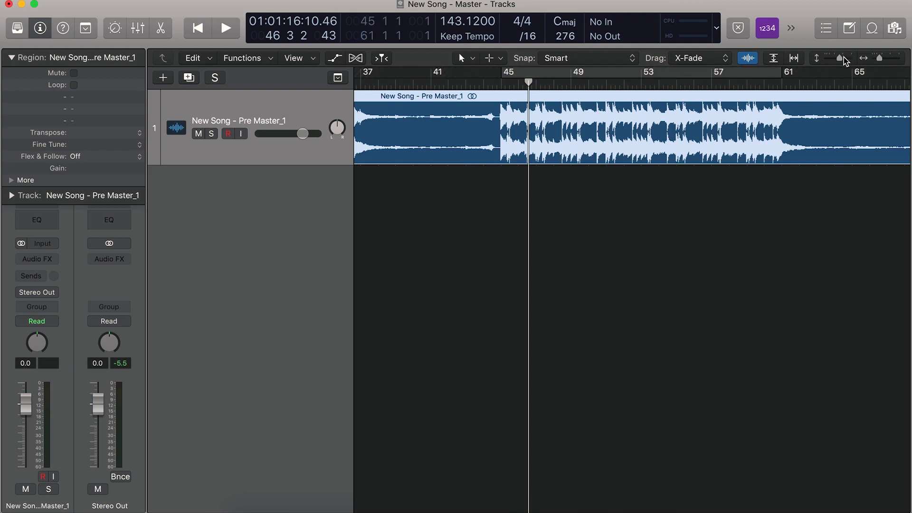
{"action": "left_click_drag", "start_coordinate": [840, 58], "coordinate": [844, 59]}
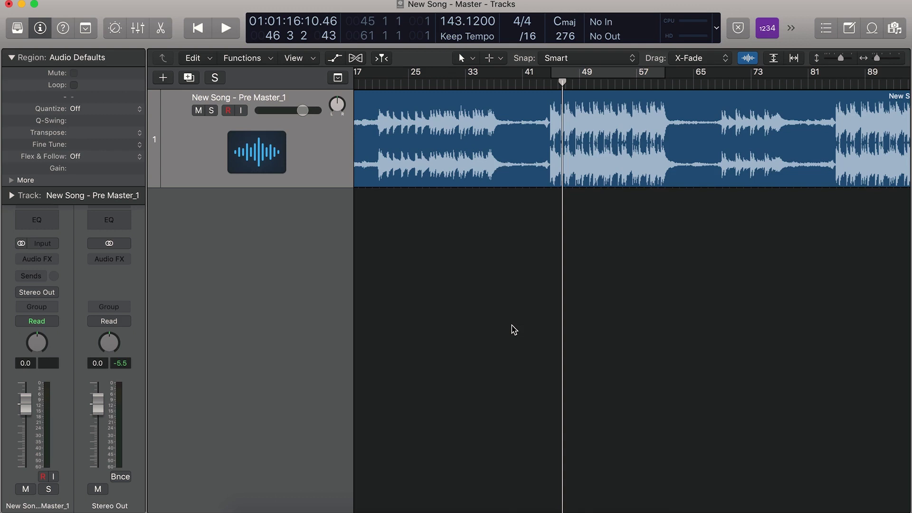
Step: Examine the New Song - Pre Master waveform closely and as a whole, comparing its quiet and loud sections
{"action": "key", "text": "super+Right"}
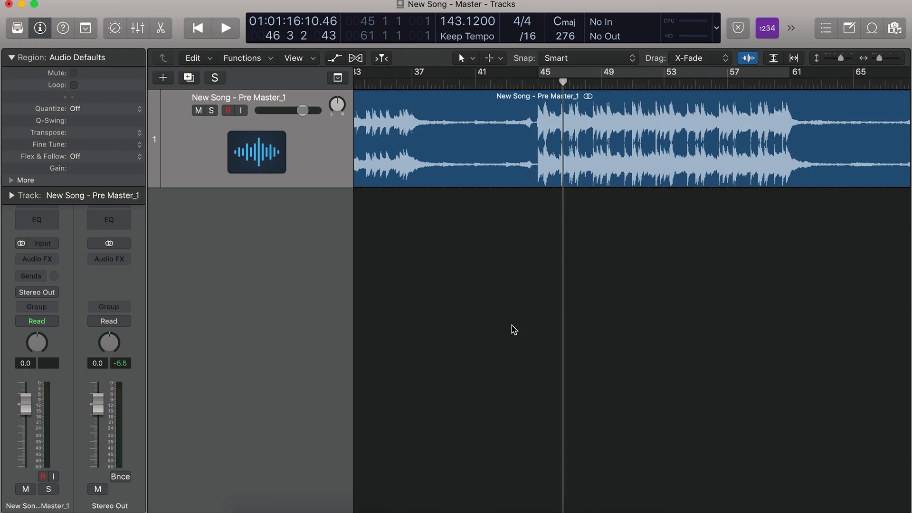
{"action": "key", "text": "super+Left"}
{"action": "key", "text": "super+Left"}
{"action": "key", "text": "super+Left"}
{"action": "key", "text": "super+Left"}
{"action": "key", "text": "super+Left"}
{"action": "key", "text": "super+Left"}
{"action": "key", "text": "super+Right"}
{"action": "key", "text": "super+Right"}
{"action": "key", "text": "super+Right"}
{"action": "key", "text": "super+Right"}
{"action": "key", "text": "super+Right"}
{"action": "key", "text": "super+Left"}
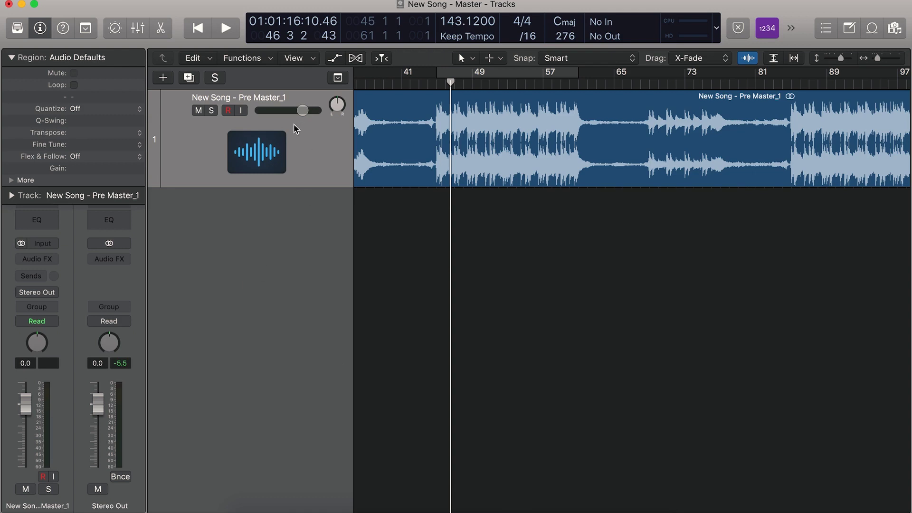
{"action": "left_click", "coordinate": [312, 141]}
{"action": "left_click", "coordinate": [509, 284]}
{"action": "left_click_drag", "start_coordinate": [493, 241], "coordinate": [415, 161]}
{"action": "left_click", "coordinate": [544, 274]}
{"action": "left_click_drag", "start_coordinate": [534, 236], "coordinate": [452, 138]}
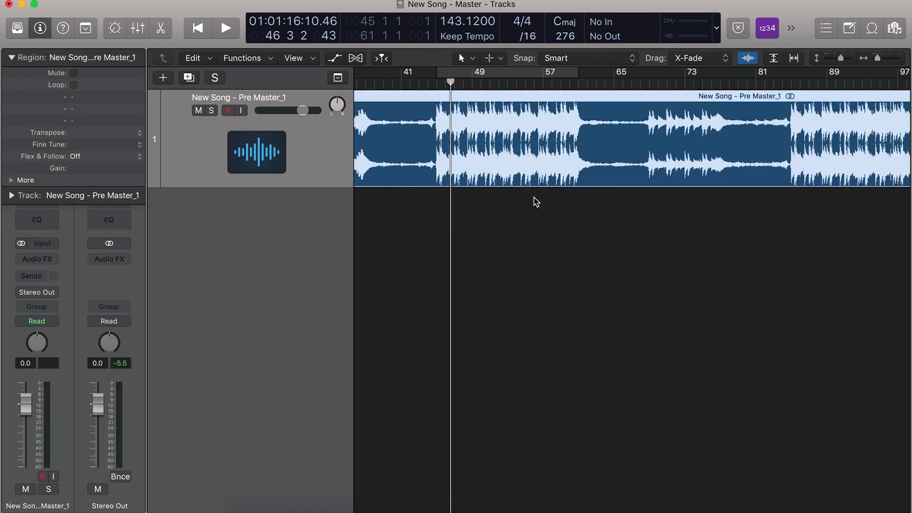
{"action": "left_click", "coordinate": [600, 238]}
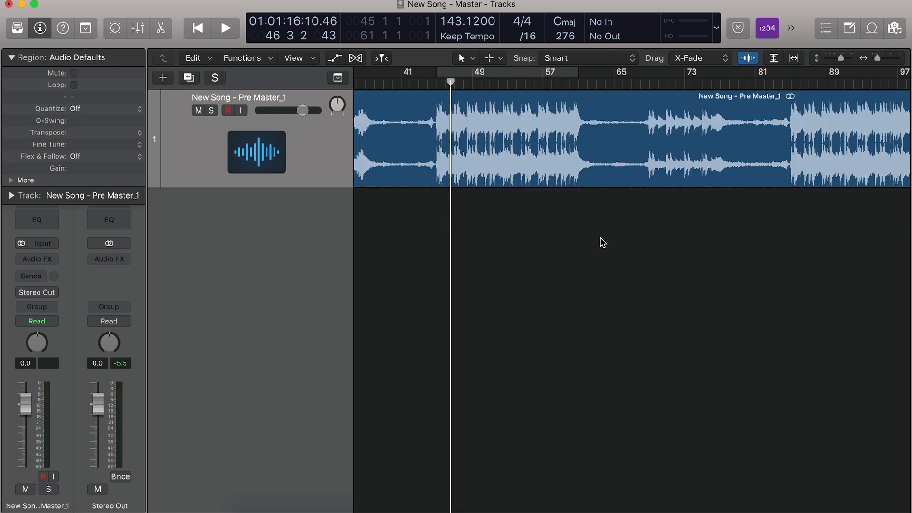
{"action": "left_click_drag", "start_coordinate": [637, 220], "coordinate": [473, 133]}
{"action": "left_click", "coordinate": [549, 231]}
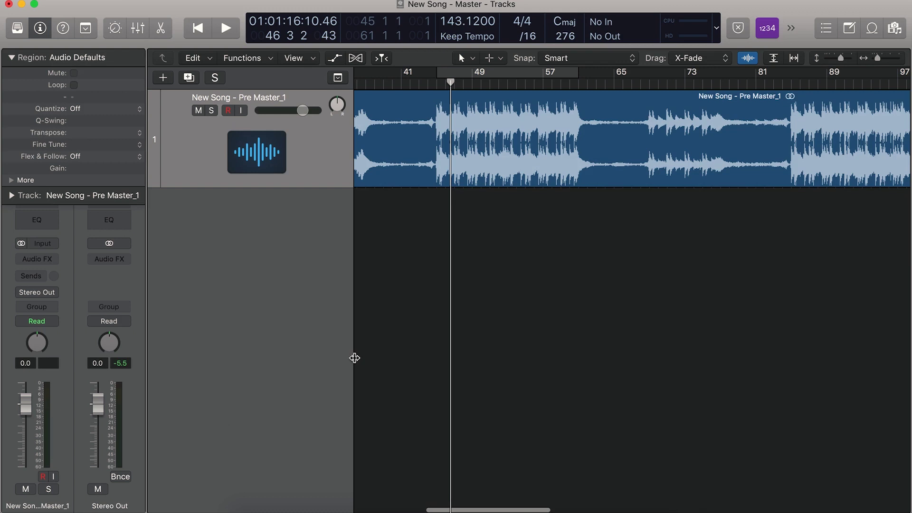
Step: Switch to the Finder's Bounces folder and import the Kya Hain Bata master WAV onto a new track starting at bar 1
{"action": "left_click", "coordinate": [249, 504]}
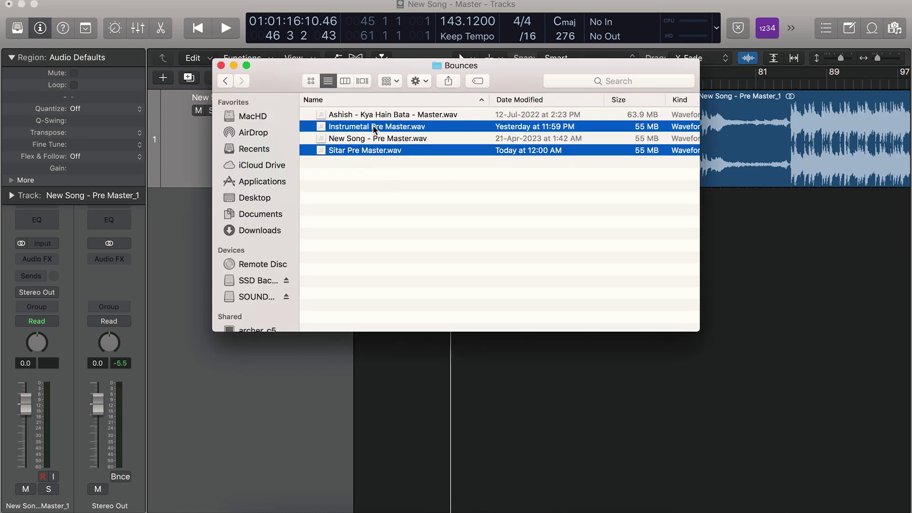
{"action": "left_click", "coordinate": [602, 318]}
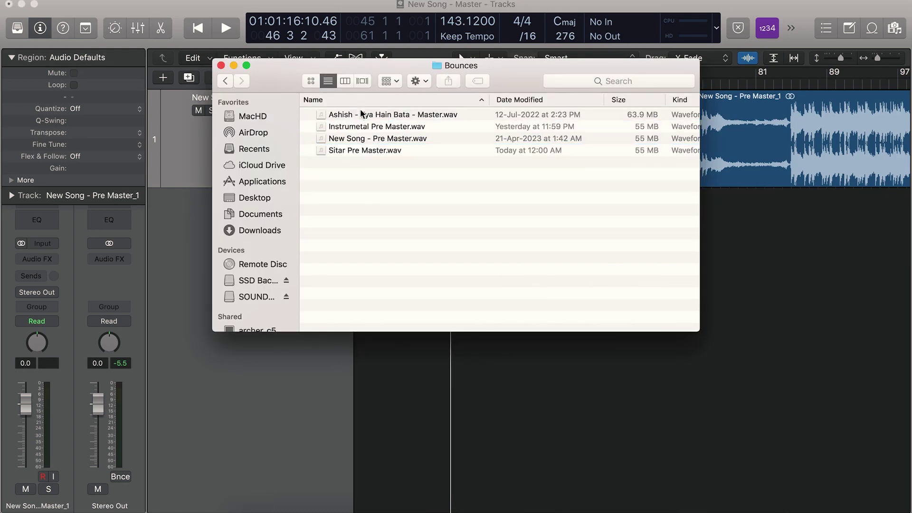
{"action": "left_click_drag", "start_coordinate": [362, 115], "coordinate": [770, 279]}
{"action": "left_click_drag", "start_coordinate": [769, 280], "coordinate": [765, 280]}
{"action": "left_click_drag", "start_coordinate": [574, 245], "coordinate": [402, 245]}
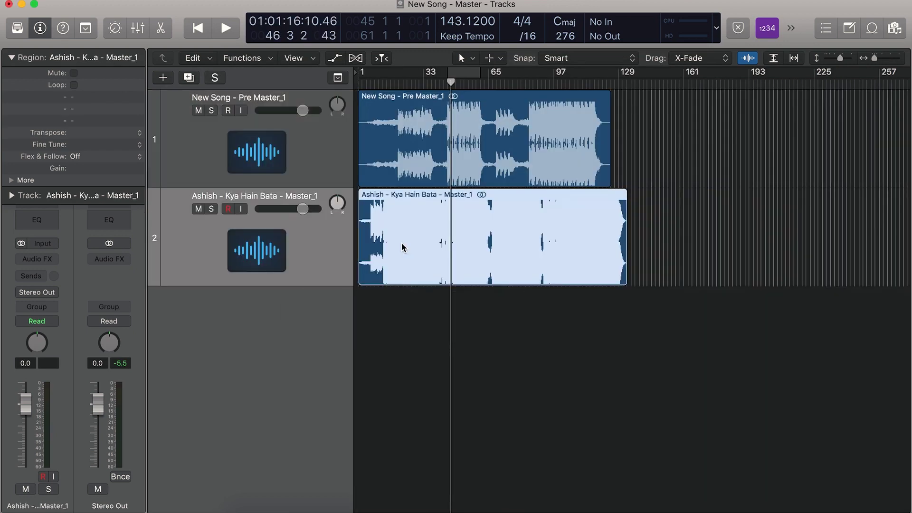
Step: Examine the Kya Hain Bata master waveform against the New Song - Pre Master waveform, closely and over the whole song
{"action": "scroll", "coordinate": [385, 246], "scroll_direction": "up", "scroll_amount": 5}
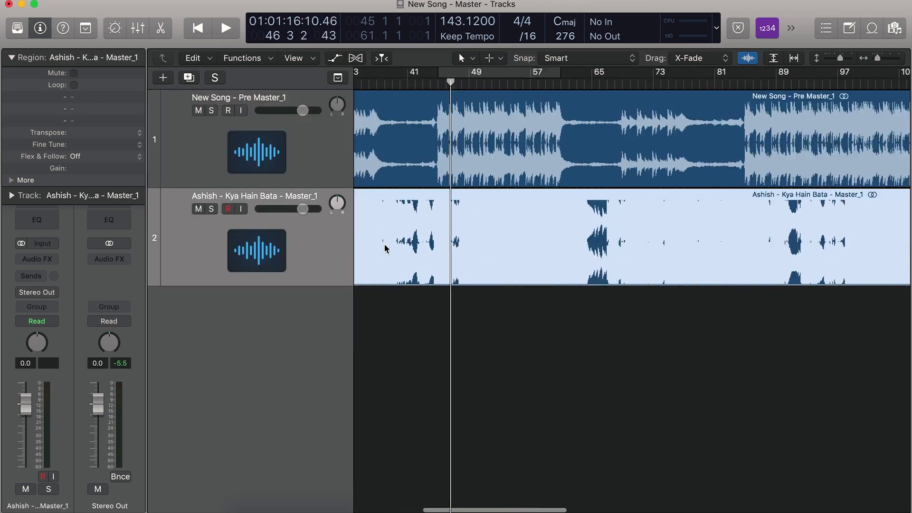
{"action": "scroll", "coordinate": [385, 246], "scroll_direction": "left", "scroll_amount": 10}
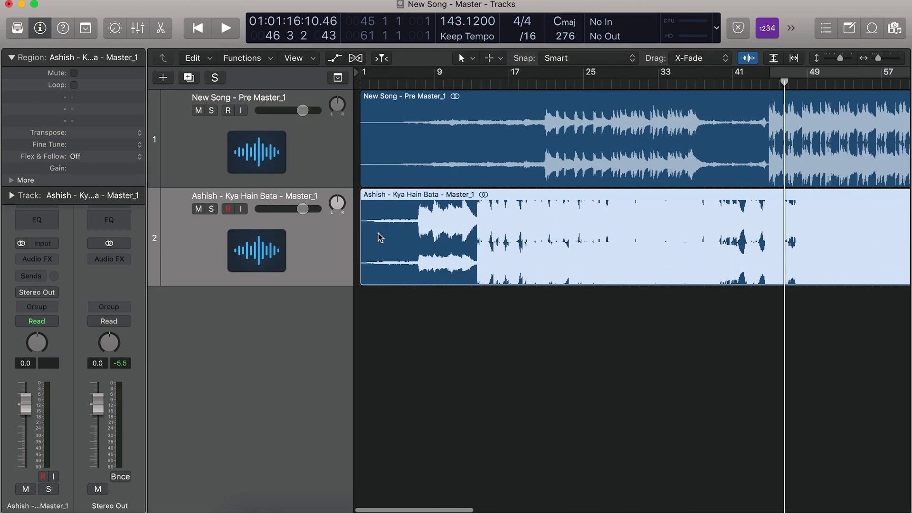
{"action": "scroll", "coordinate": [537, 244], "scroll_direction": "right", "scroll_amount": 3}
{"action": "scroll", "coordinate": [538, 244], "scroll_direction": "down", "scroll_amount": 5}
{"action": "scroll", "coordinate": [538, 244], "scroll_direction": "up", "scroll_amount": 4}
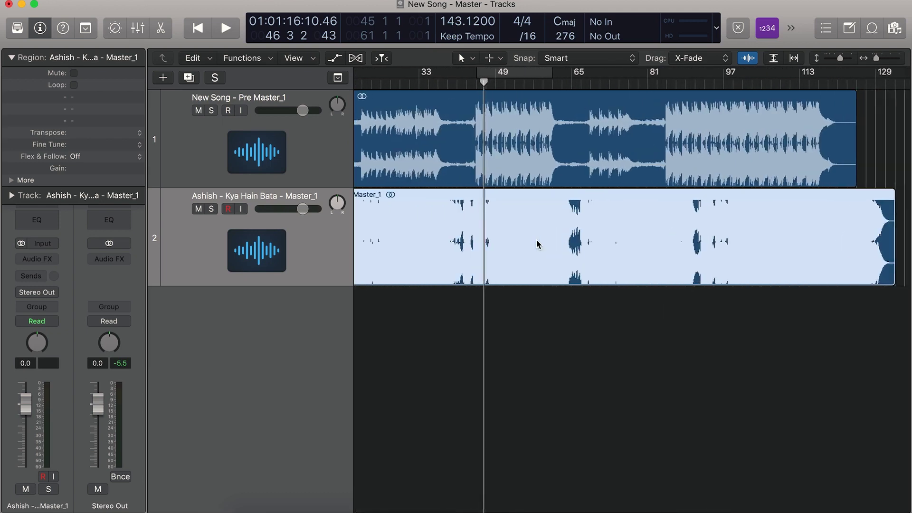
{"action": "scroll", "coordinate": [537, 239], "scroll_direction": "left", "scroll_amount": 5}
{"action": "scroll", "coordinate": [537, 240], "scroll_direction": "down", "scroll_amount": 3}
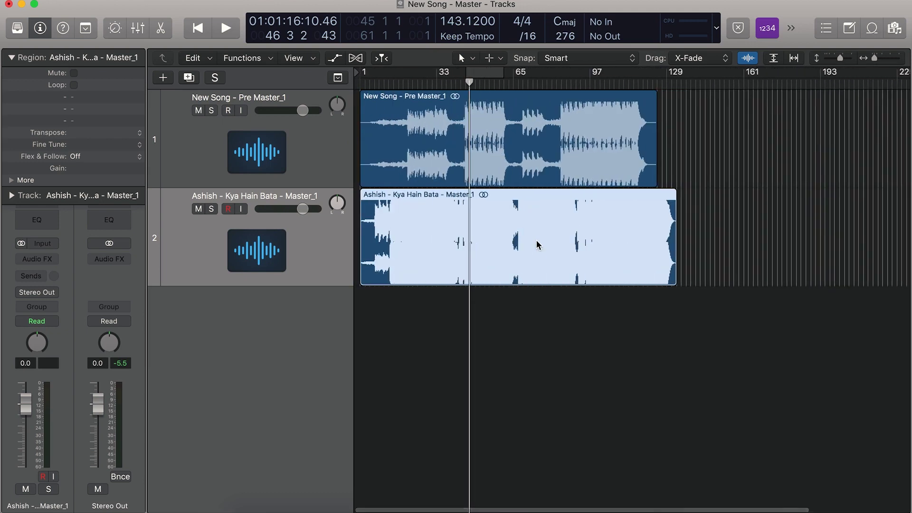
{"action": "scroll", "coordinate": [536, 241], "scroll_direction": "left", "scroll_amount": 3}
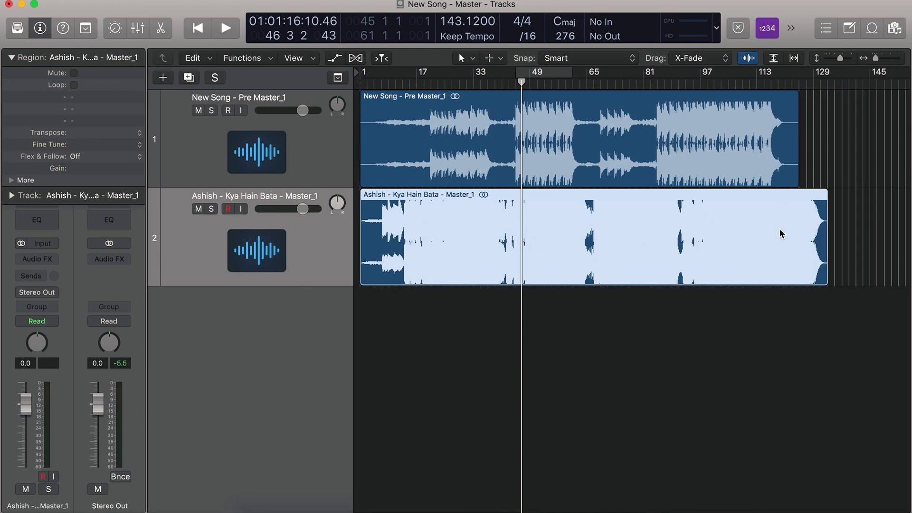
Step: Turn off waveform zoom and compare both waveforms at their true amplitude
{"action": "key", "text": "super+minus"}
{"action": "scroll", "coordinate": [563, 301], "scroll_direction": "up", "scroll_amount": 5}
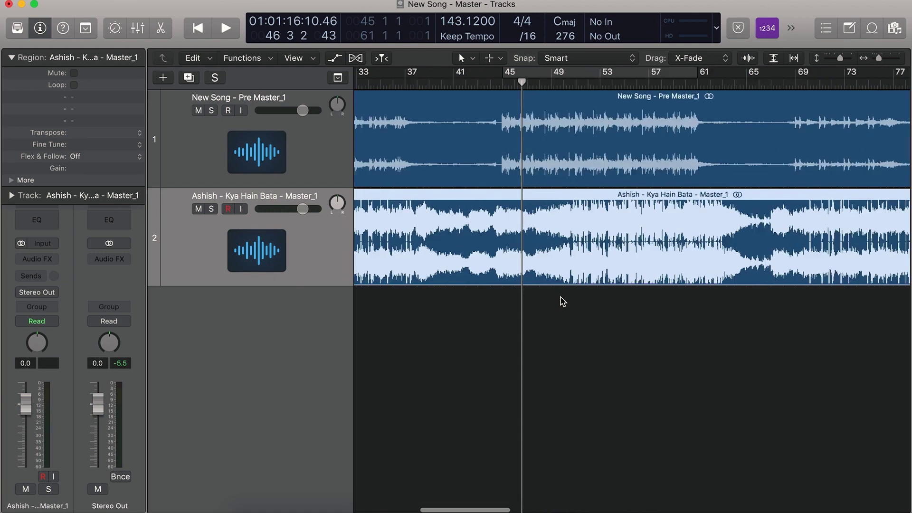
{"action": "scroll", "coordinate": [563, 302], "scroll_direction": "down", "scroll_amount": 5}
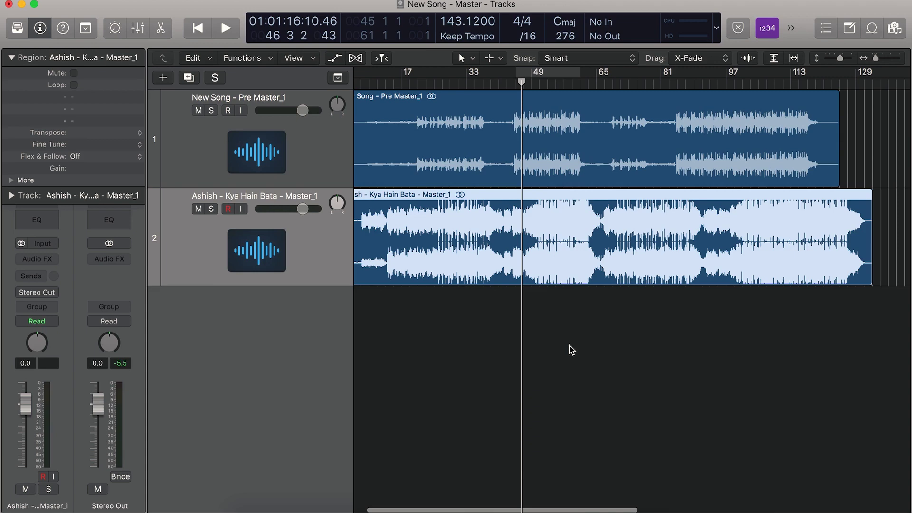
Step: Place the Kya Hain Bata master track above the pre-master track, mute it, and collapse the region inspector
{"action": "left_click_drag", "start_coordinate": [598, 352], "coordinate": [313, 118]}
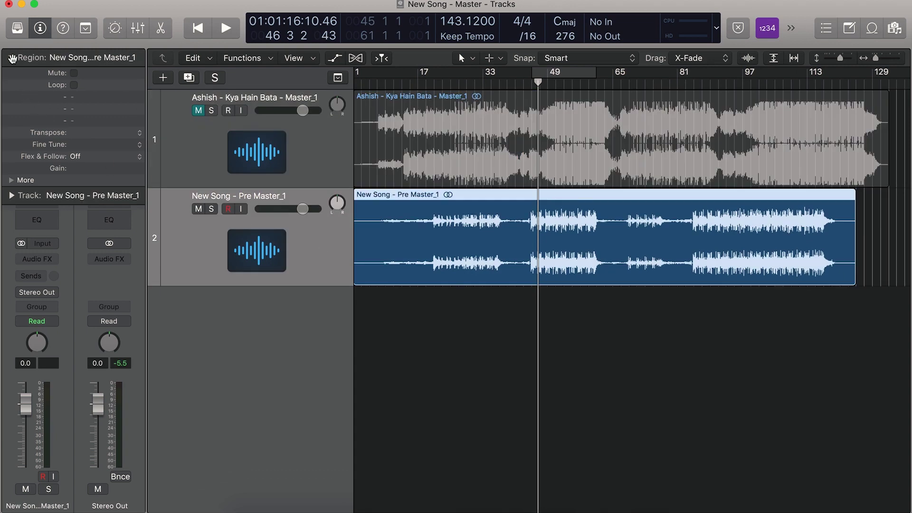
{"action": "left_click", "coordinate": [10, 58]}
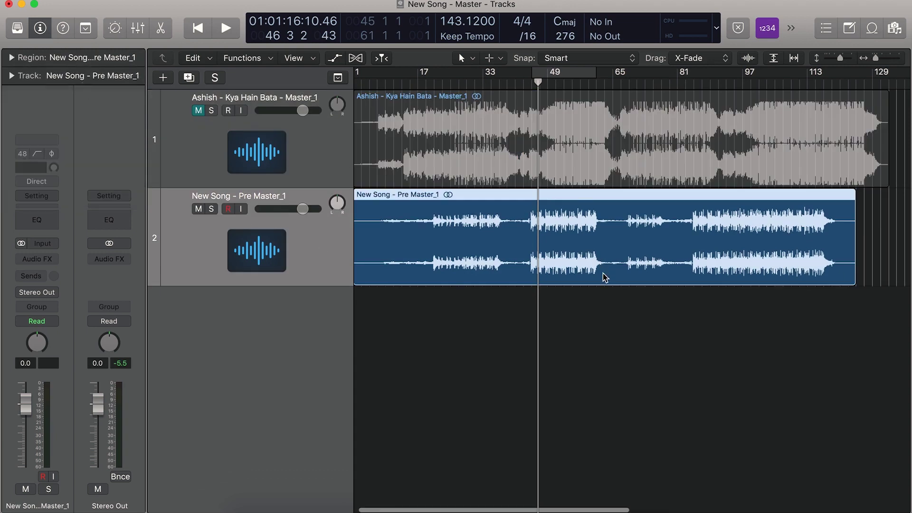
Step: Examine the pre-master waveform from start to end against the muted Kya Hain Bata master
{"action": "key", "text": "super+Right"}
{"action": "key", "text": "super+Right"}
{"action": "key", "text": "super+Right"}
{"action": "key", "text": "super+Right"}
{"action": "key", "text": "super+Right"}
{"action": "key", "text": "super+Left"}
{"action": "key", "text": "super+Left"}
{"action": "key", "text": "super+Left"}
{"action": "key", "text": "super+Left"}
{"action": "key", "text": "super+Left"}
{"action": "key", "text": "super+Left"}
{"action": "key", "text": "super+Right"}
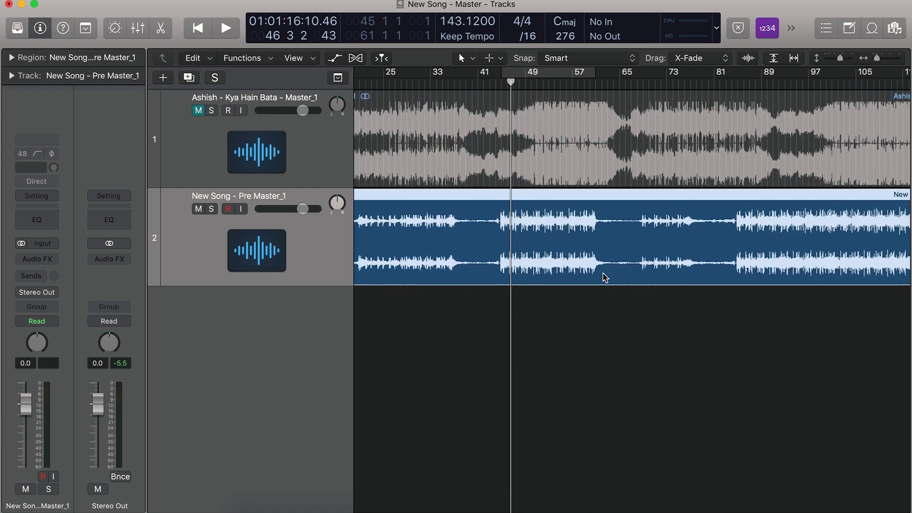
{"action": "scroll", "coordinate": [604, 274], "scroll_direction": "right", "scroll_amount": 5}
{"action": "scroll", "coordinate": [603, 273], "scroll_direction": "left", "scroll_amount": 3}
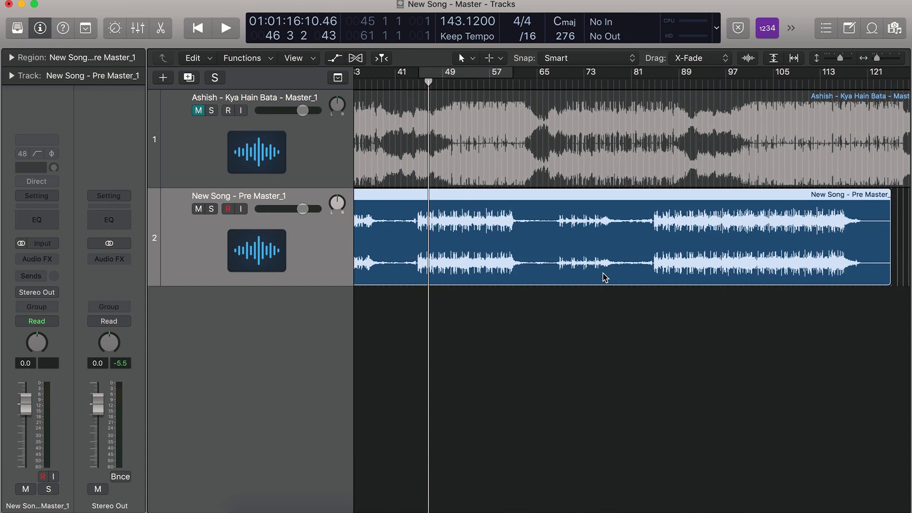
Step: Slightly reduce the height of both tracks
{"action": "left_click", "coordinate": [50, 260]}
{"action": "left_click", "coordinate": [47, 261]}
{"action": "left_click_drag", "start_coordinate": [841, 62], "coordinate": [841, 62]}
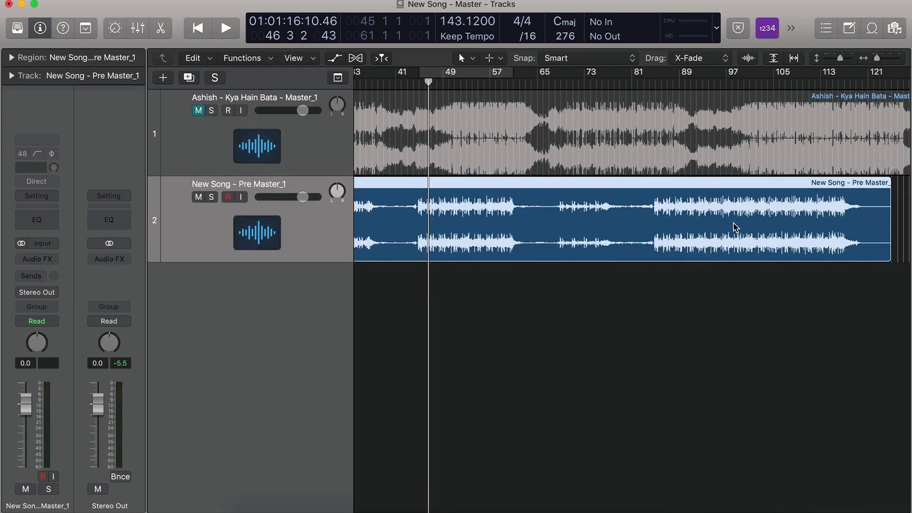
Step: Set the cycle range to bars 85 to 117, covering the last loud section of the pre-master
{"action": "scroll", "coordinate": [717, 230], "scroll_direction": "right", "scroll_amount": 5}
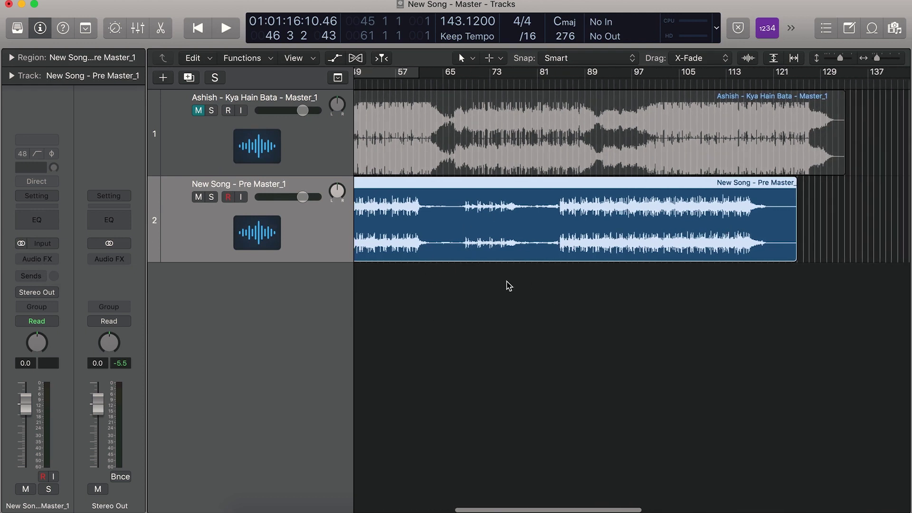
{"action": "left_click_drag", "start_coordinate": [562, 77], "coordinate": [756, 186]}
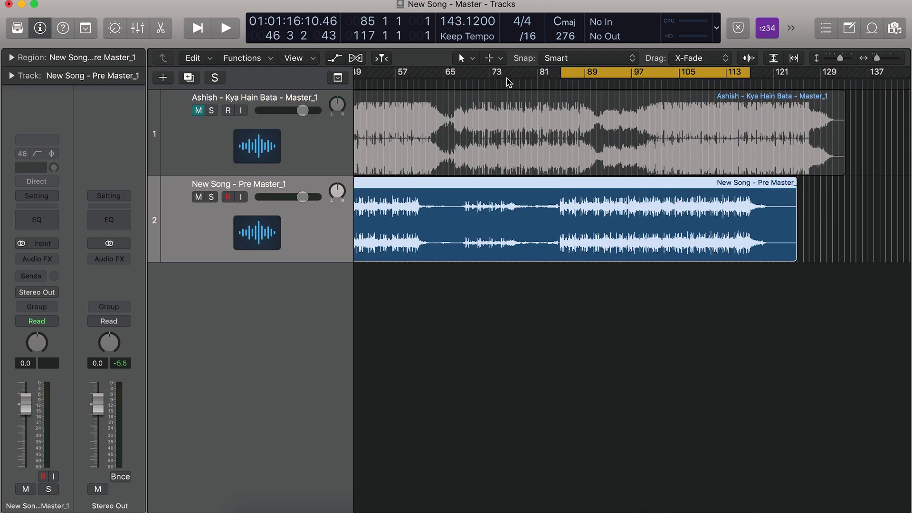
{"action": "key", "text": "super+Right"}
{"action": "key", "text": "super+Right"}
{"action": "key", "text": "super+Left"}
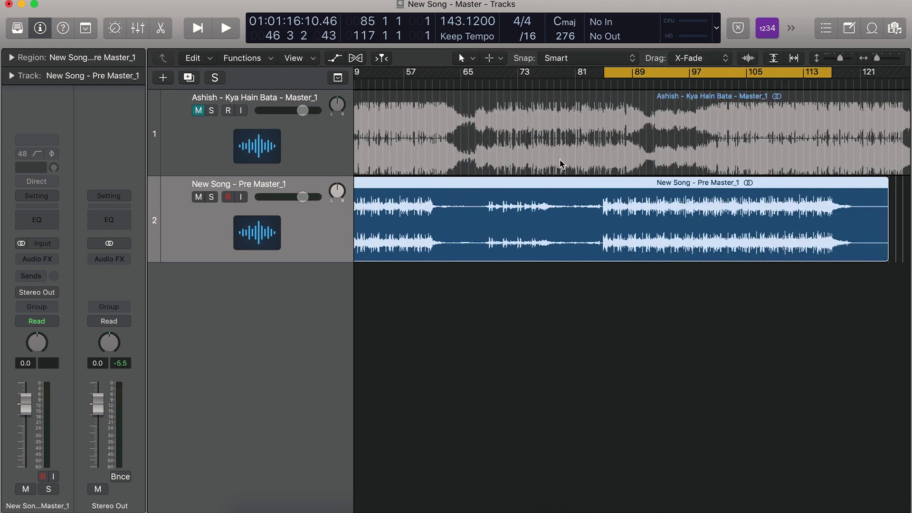
Step: Play the start of the cycled section to check the pre-master's peak level, and clear the Stereo Out peak reading
{"action": "key", "text": "space"}
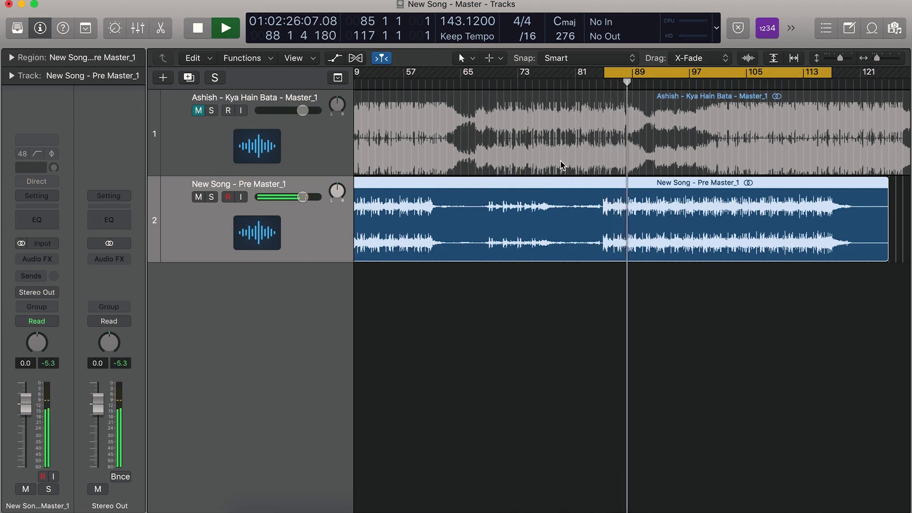
{"action": "key", "text": "space"}
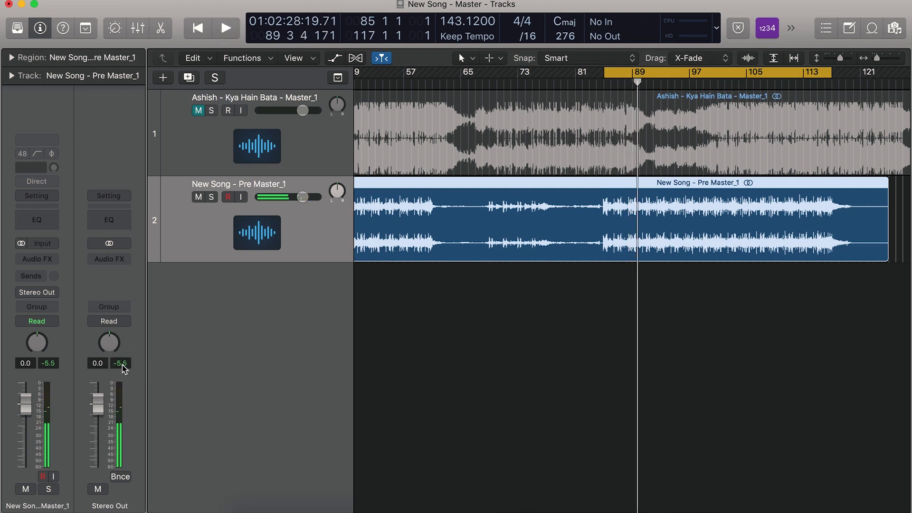
{"action": "left_click", "coordinate": [122, 365]}
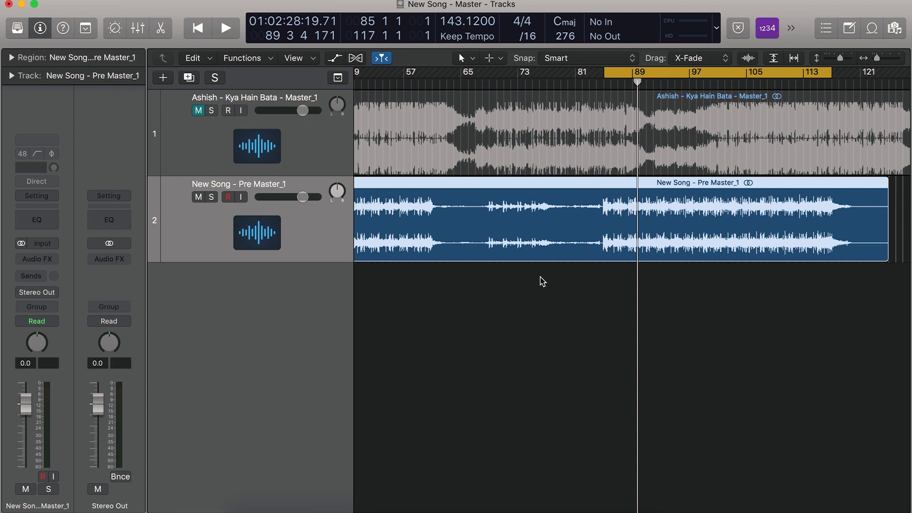
Step: Insert the Gain utility plug-in on the New Song - Pre Master channel, close its window, and remove the plug-in again
{"action": "left_click", "coordinate": [50, 260]}
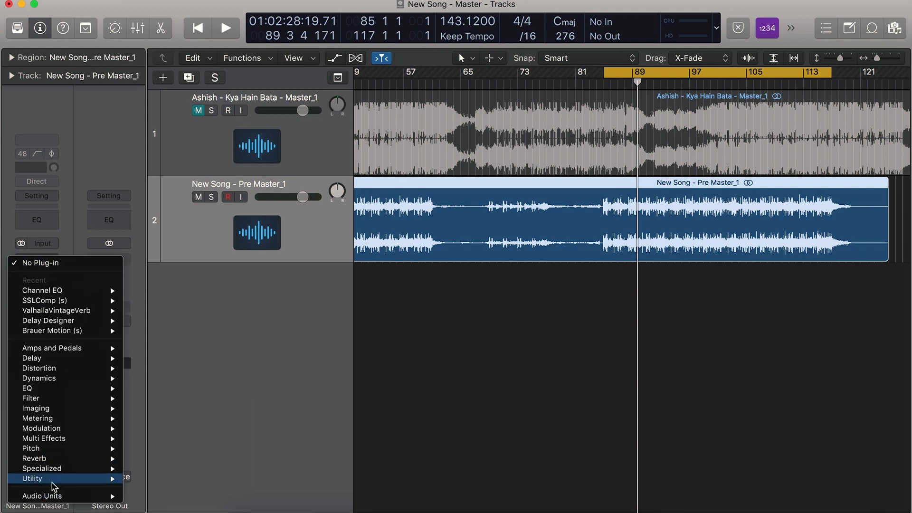
{"action": "mouse_move", "coordinate": [60, 480]}
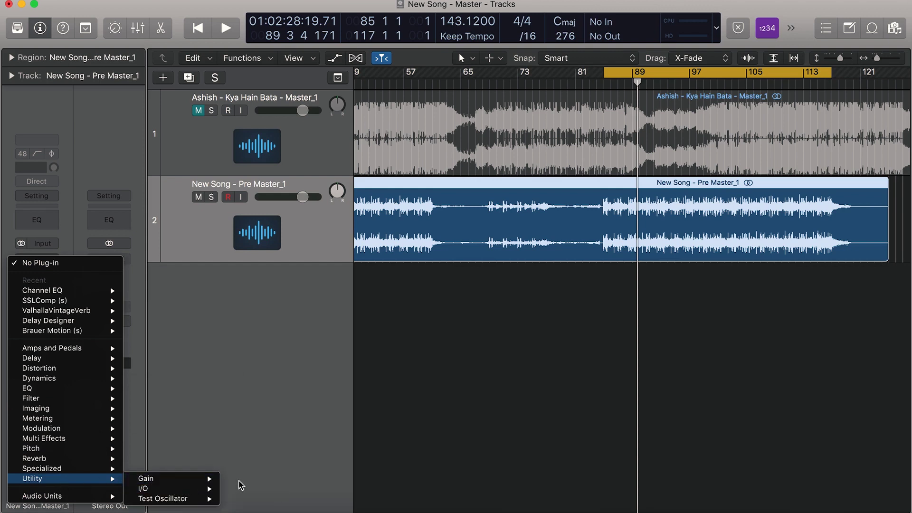
{"action": "left_click", "coordinate": [243, 481]}
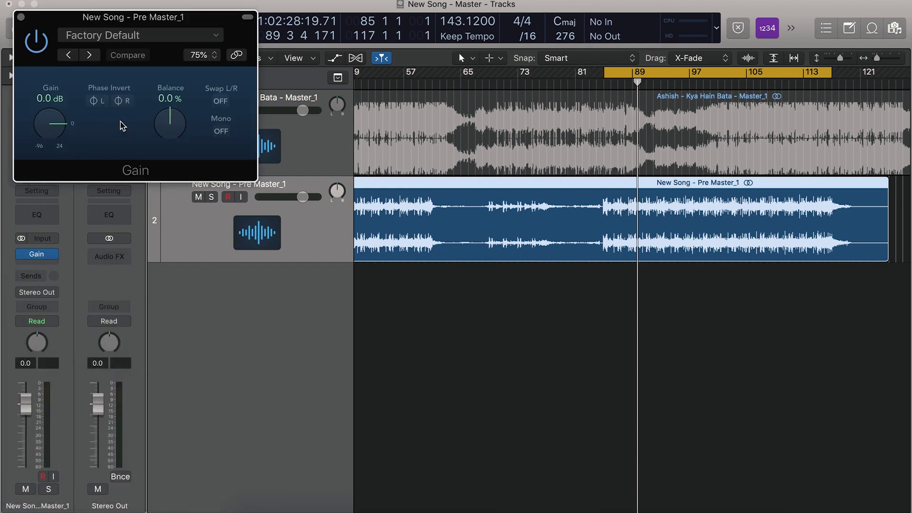
{"action": "left_click", "coordinate": [21, 17]}
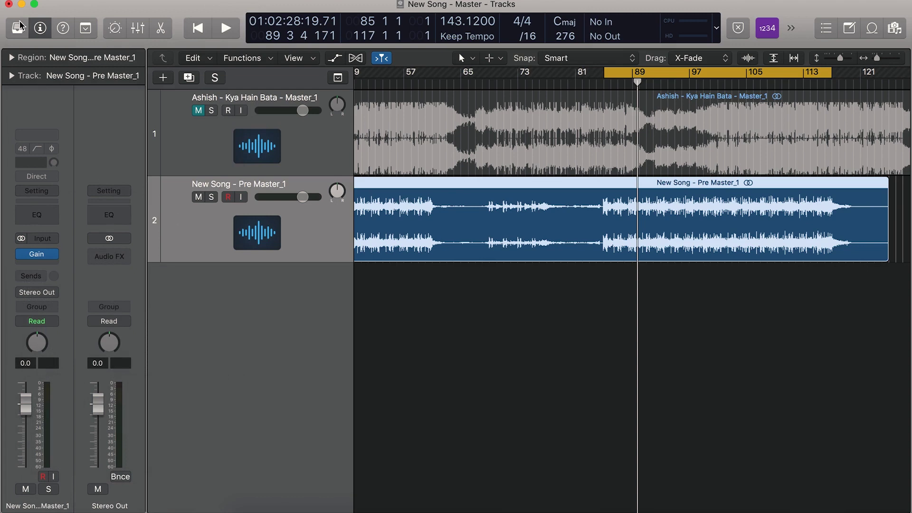
{"action": "left_click", "coordinate": [52, 259]}
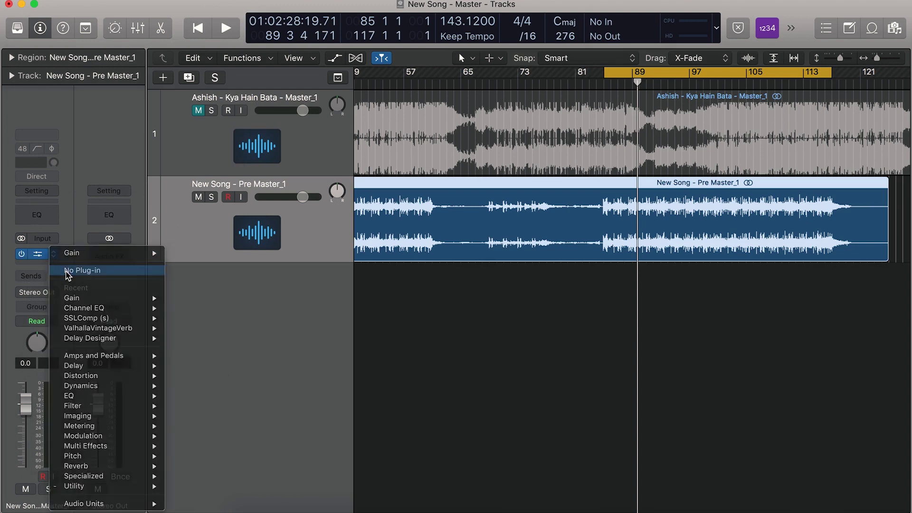
{"action": "left_click", "coordinate": [67, 275]}
Step: Enlarge both tracks vertically around the loud section of the pre-master waveform
{"action": "scroll", "coordinate": [728, 289], "scroll_direction": "up", "scroll_amount": 5}
{"action": "scroll", "coordinate": [728, 289], "scroll_direction": "down", "scroll_amount": 4}
{"action": "scroll", "coordinate": [728, 289], "scroll_direction": "up", "scroll_amount": 1}
{"action": "scroll", "coordinate": [728, 289], "scroll_direction": "up", "scroll_amount": 1}
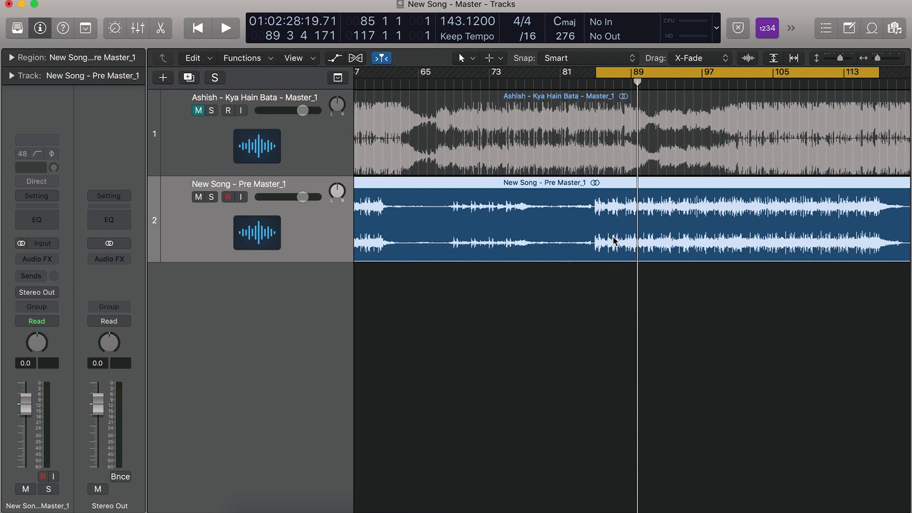
{"action": "left_click_drag", "start_coordinate": [842, 58], "coordinate": [845, 58]}
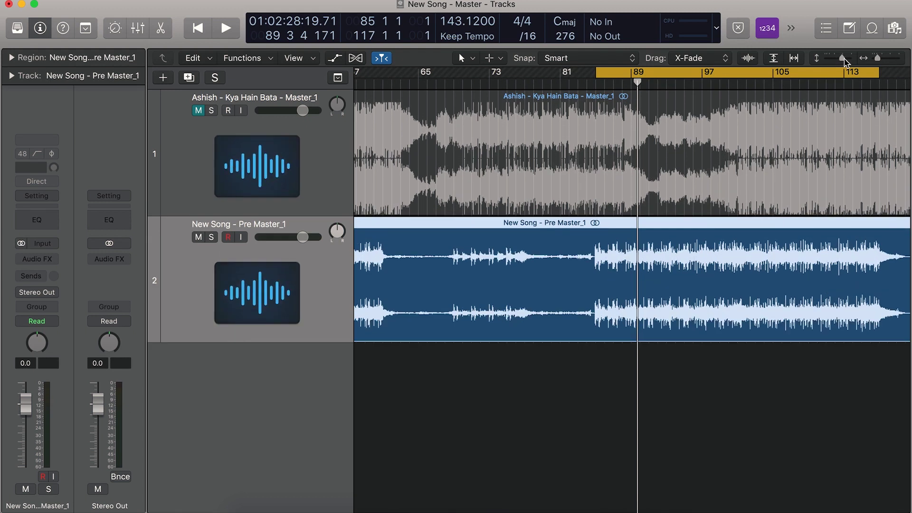
Step: Examine the peaks in the pre-master's cycled section and compare them with its quieter passages and the reference master
{"action": "scroll", "coordinate": [720, 300], "scroll_direction": "down", "scroll_amount": 5}
{"action": "scroll", "coordinate": [721, 304], "scroll_direction": "up", "scroll_amount": 5}
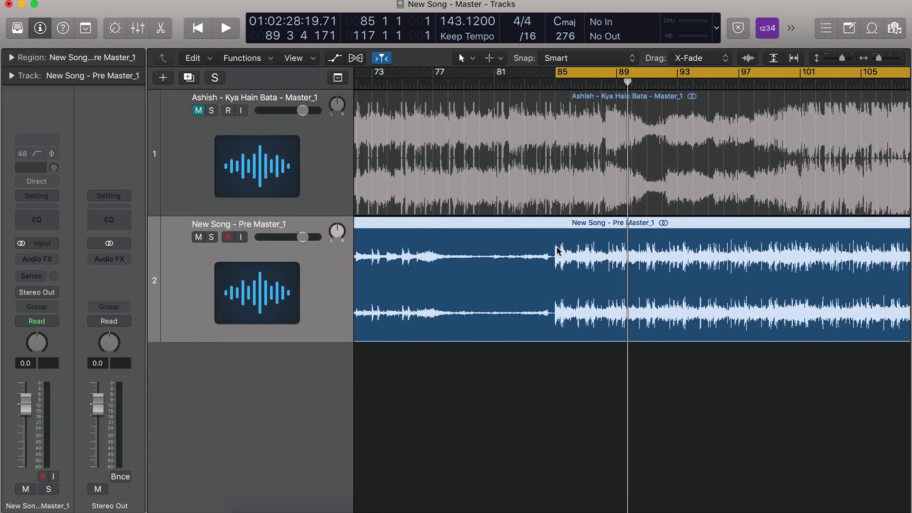
{"action": "scroll", "coordinate": [622, 252], "scroll_direction": "right", "scroll_amount": 5}
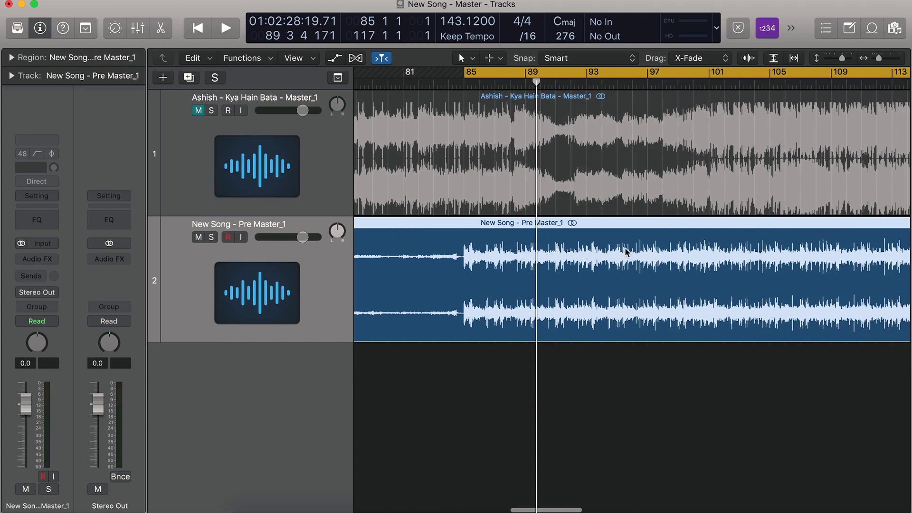
{"action": "scroll", "coordinate": [686, 252], "scroll_direction": "right", "scroll_amount": 5}
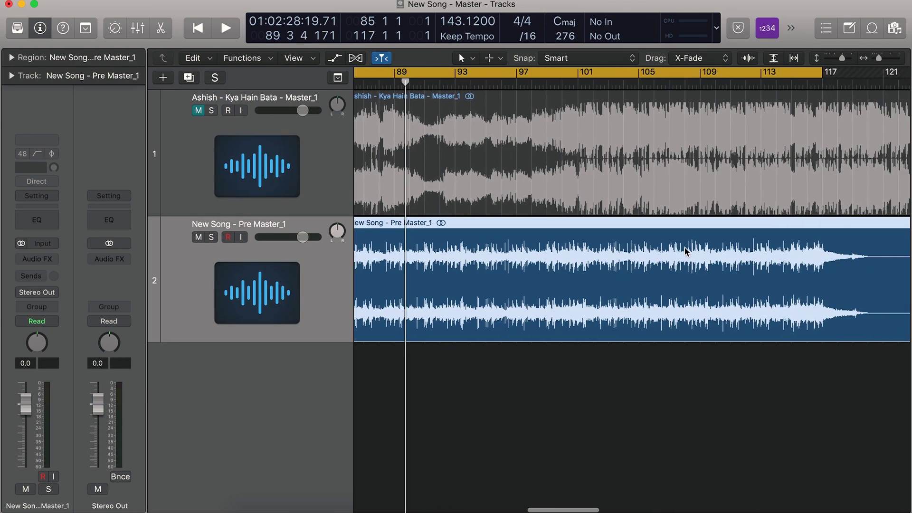
{"action": "scroll", "coordinate": [653, 255], "scroll_direction": "left", "scroll_amount": 20}
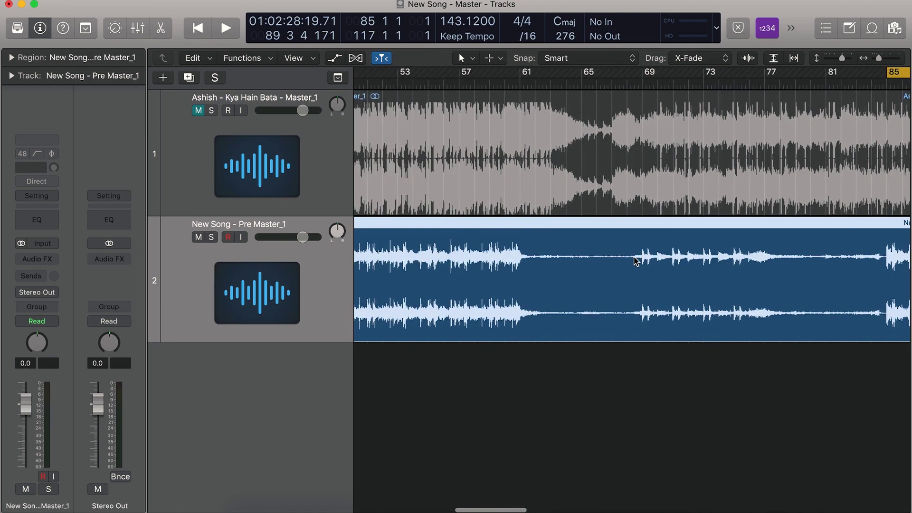
{"action": "scroll", "coordinate": [634, 259], "scroll_direction": "down", "scroll_amount": 5}
{"action": "scroll", "coordinate": [634, 259], "scroll_direction": "up", "scroll_amount": 3}
{"action": "scroll", "coordinate": [634, 259], "scroll_direction": "right", "scroll_amount": 8}
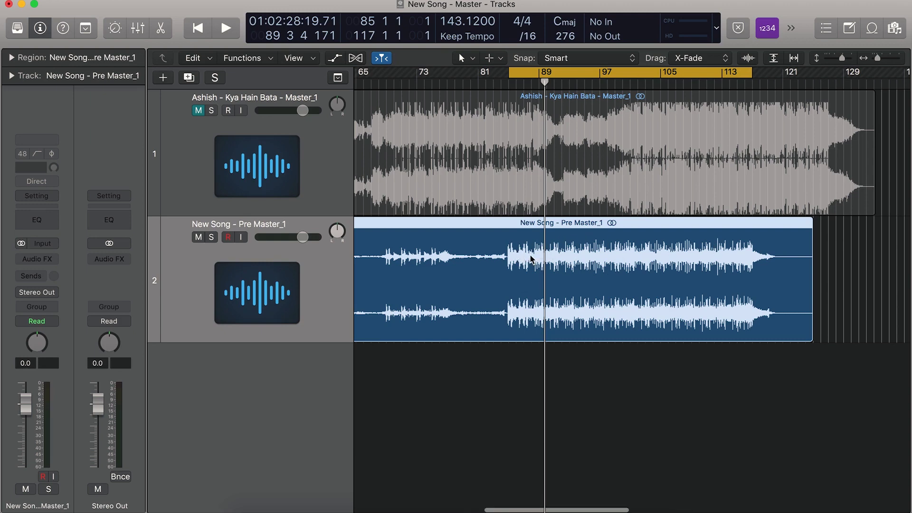
{"action": "scroll", "coordinate": [531, 260], "scroll_direction": "down", "scroll_amount": 5}
{"action": "scroll", "coordinate": [531, 260], "scroll_direction": "up", "scroll_amount": 4}
{"action": "scroll", "coordinate": [531, 260], "scroll_direction": "left", "scroll_amount": 5}
{"action": "scroll", "coordinate": [530, 259], "scroll_direction": "down", "scroll_amount": 5}
{"action": "scroll", "coordinate": [531, 260], "scroll_direction": "right", "scroll_amount": 4}
{"action": "scroll", "coordinate": [530, 260], "scroll_direction": "up", "scroll_amount": 5}
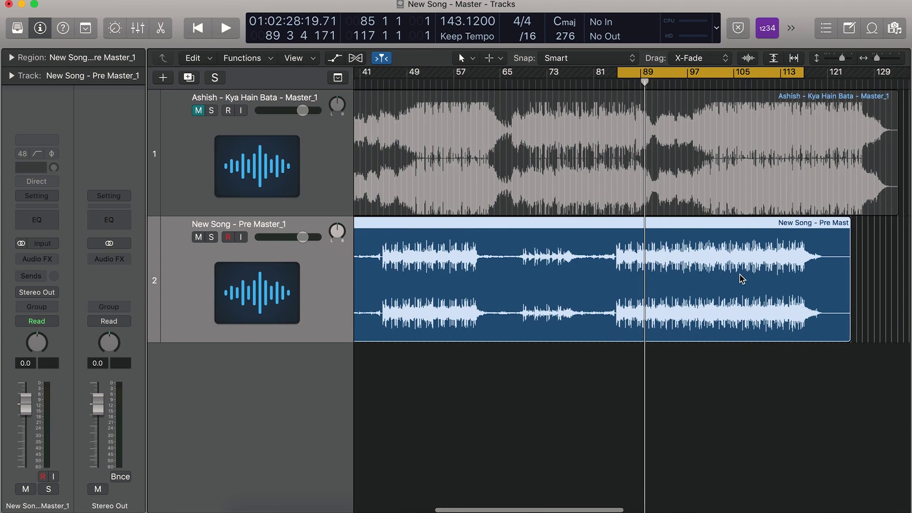
{"action": "scroll", "coordinate": [742, 279], "scroll_direction": "up", "scroll_amount": 2}
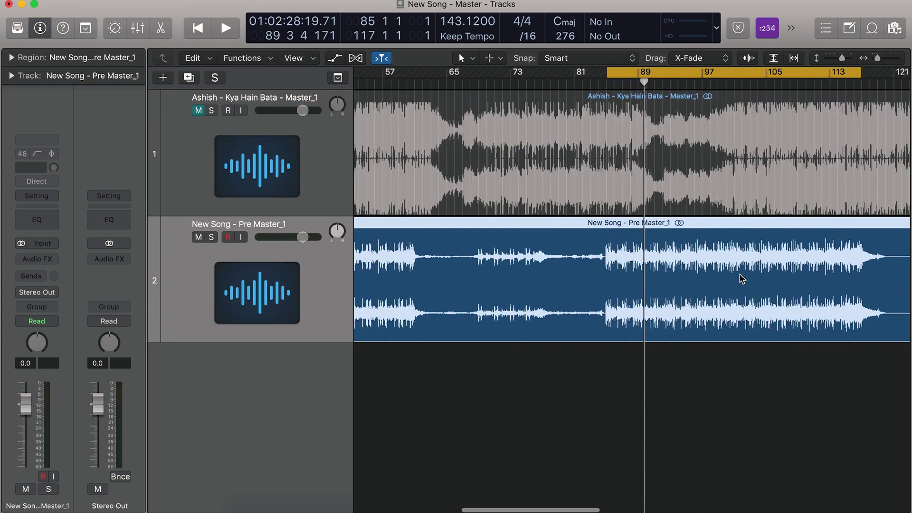
Step: Select the New Song - Pre Master region and insert the Waves CLA-76 (s) compressor on its channel
{"action": "left_click", "coordinate": [722, 411]}
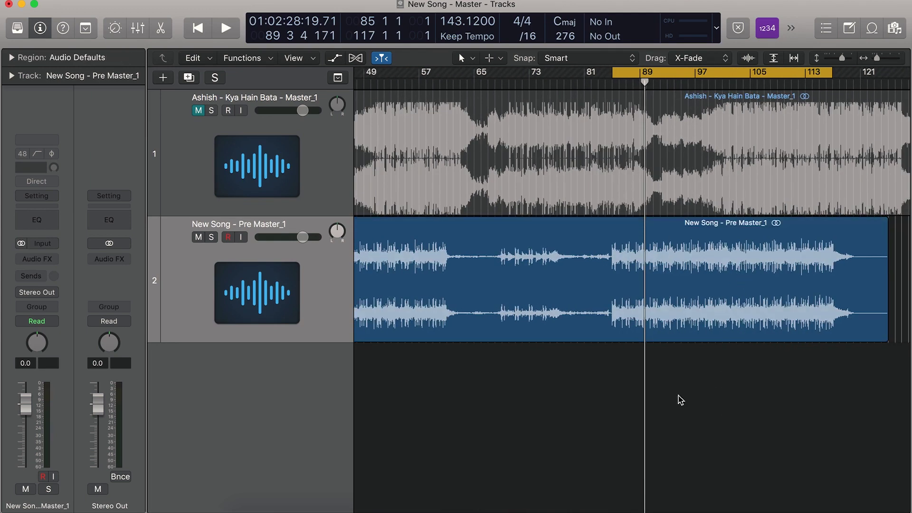
{"action": "left_click", "coordinate": [359, 322]}
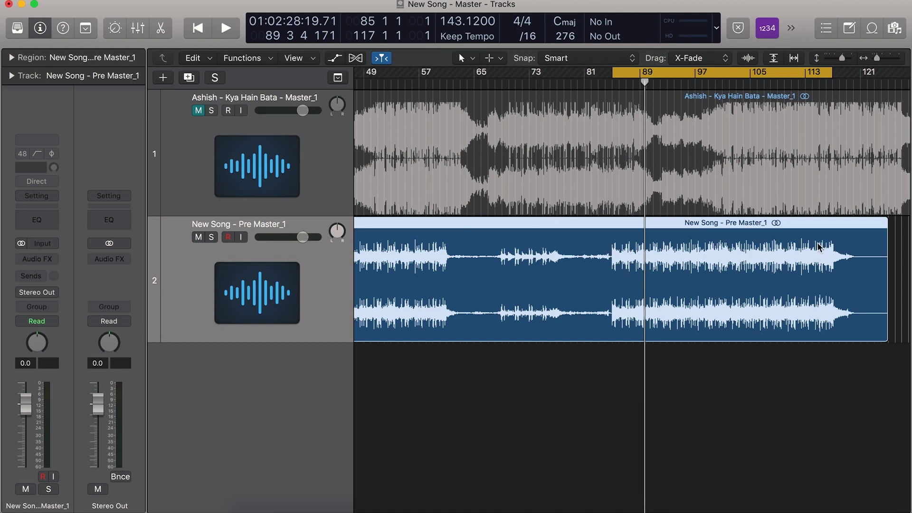
{"action": "left_click", "coordinate": [37, 259]}
{"action": "mouse_move", "coordinate": [84, 501]}
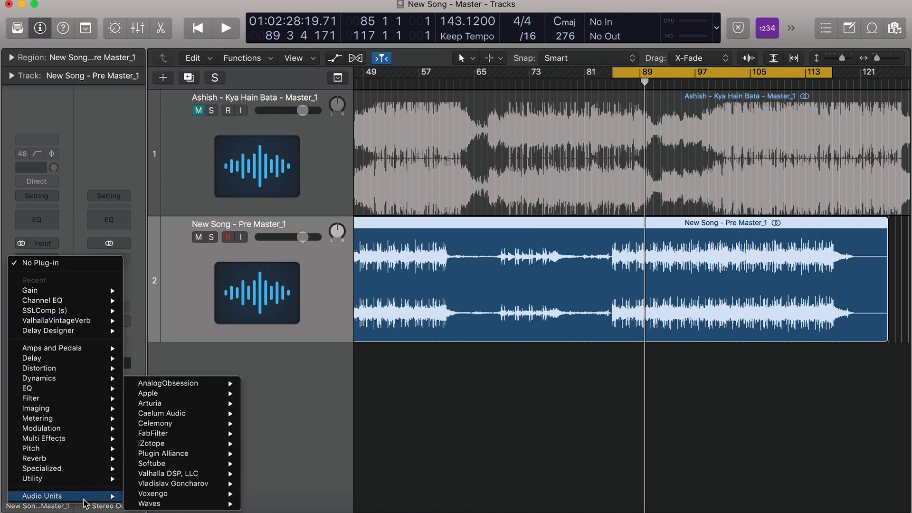
{"action": "mouse_move", "coordinate": [153, 504]}
{"action": "scroll", "coordinate": [299, 390], "scroll_direction": "down", "scroll_amount": 4}
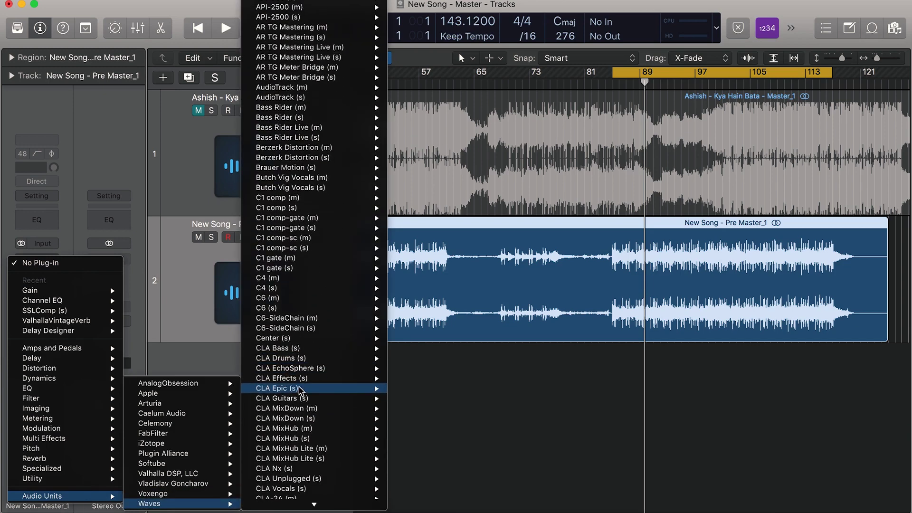
{"action": "scroll", "coordinate": [299, 391], "scroll_direction": "down", "scroll_amount": 4}
{"action": "mouse_move", "coordinate": [305, 414]}
{"action": "left_click", "coordinate": [413, 414]}
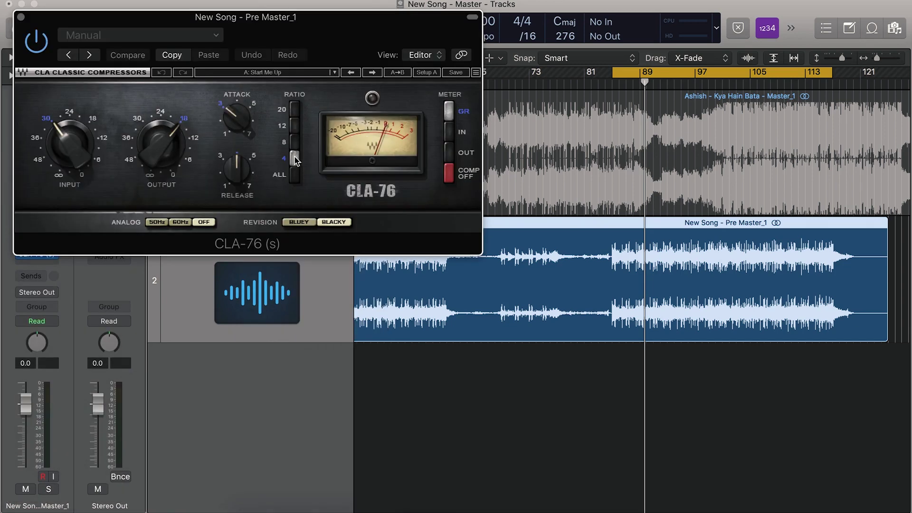
Step: Turn up the CLA-76 compressor's attack to about 5 and set its release to 5
{"action": "left_click_drag", "start_coordinate": [236, 120], "coordinate": [236, 104]}
{"action": "left_click_drag", "start_coordinate": [242, 169], "coordinate": [242, 156]}
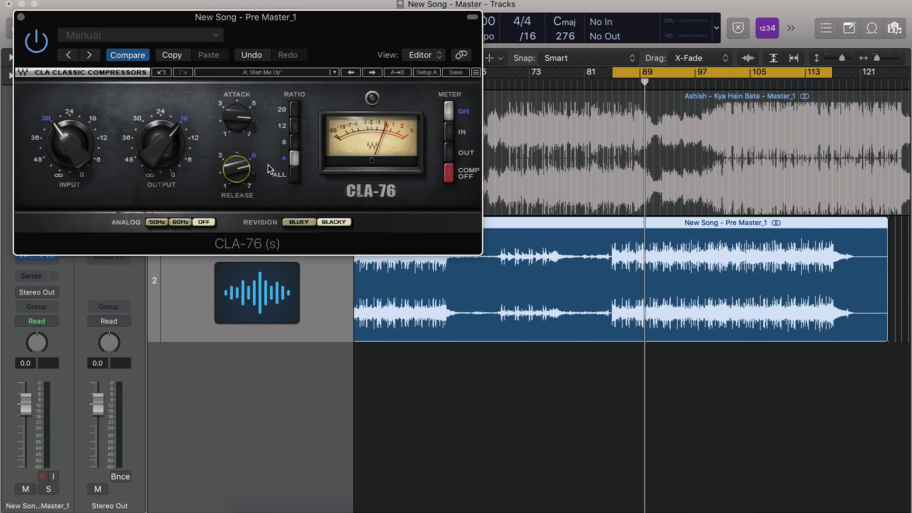
{"action": "left_click", "coordinate": [169, 150]}
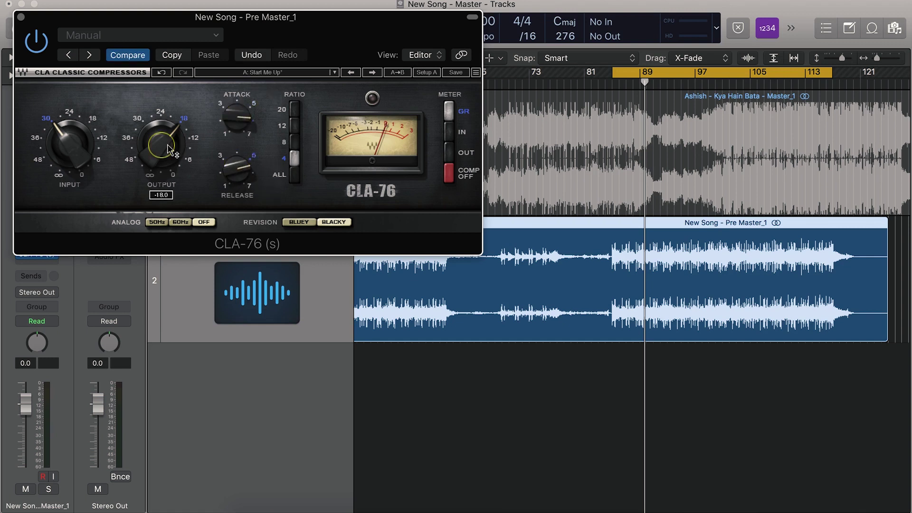
Step: Play the cycled section and toggle the CLA-76's bypass to compare the compressed and uncompressed peak levels
{"action": "key", "text": "space"}
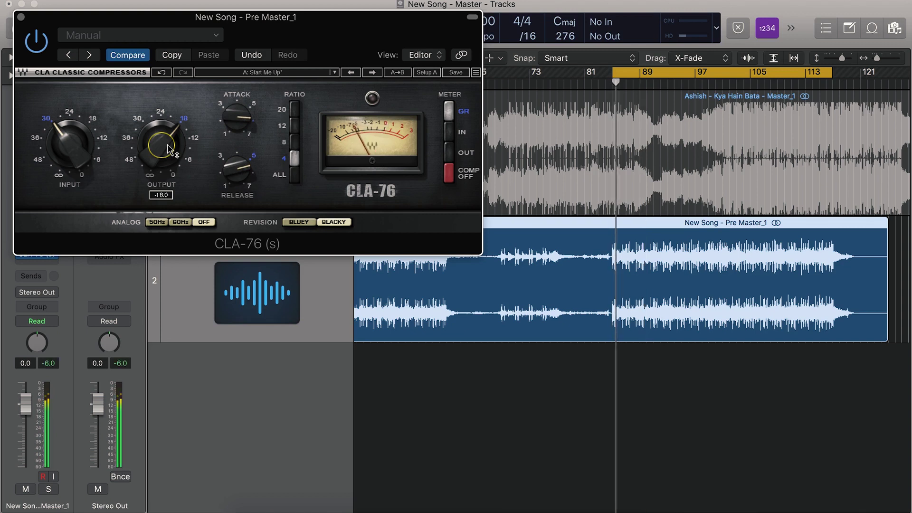
{"action": "mouse_move", "coordinate": [82, 149]}
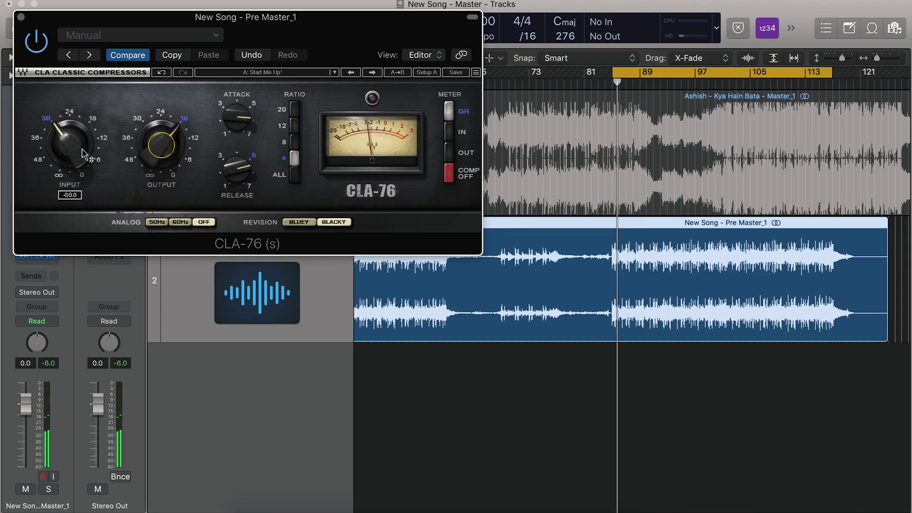
{"action": "left_click", "coordinate": [42, 38]}
{"action": "key", "text": "space"}
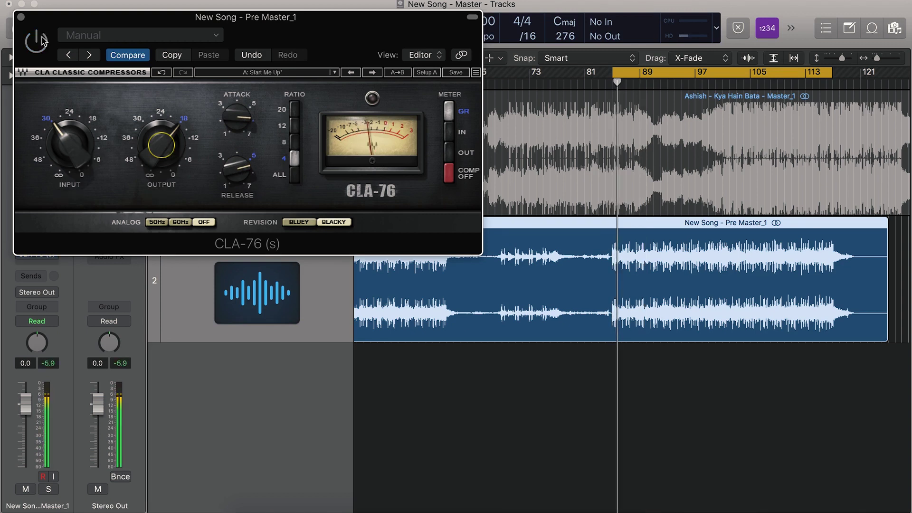
{"action": "left_click", "coordinate": [42, 39]}
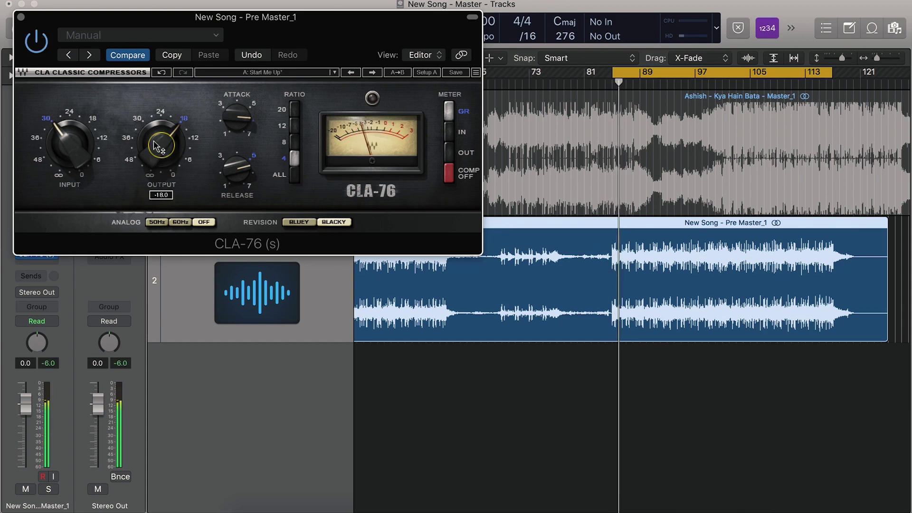
Step: Lower the CLA-76's output slightly below -18 and set its input to -36 while playing the cycled section
{"action": "left_click_drag", "start_coordinate": [156, 143], "coordinate": [156, 154]}
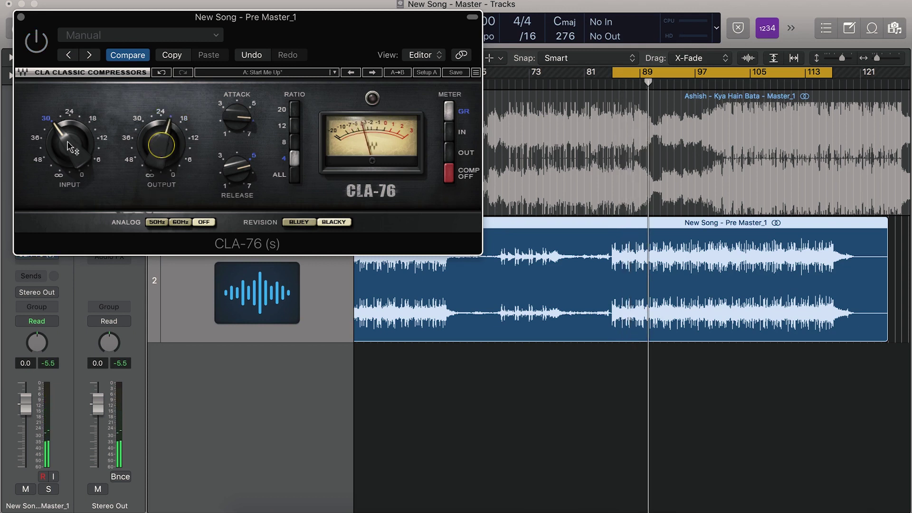
{"action": "left_click_drag", "start_coordinate": [68, 146], "coordinate": [68, 159]}
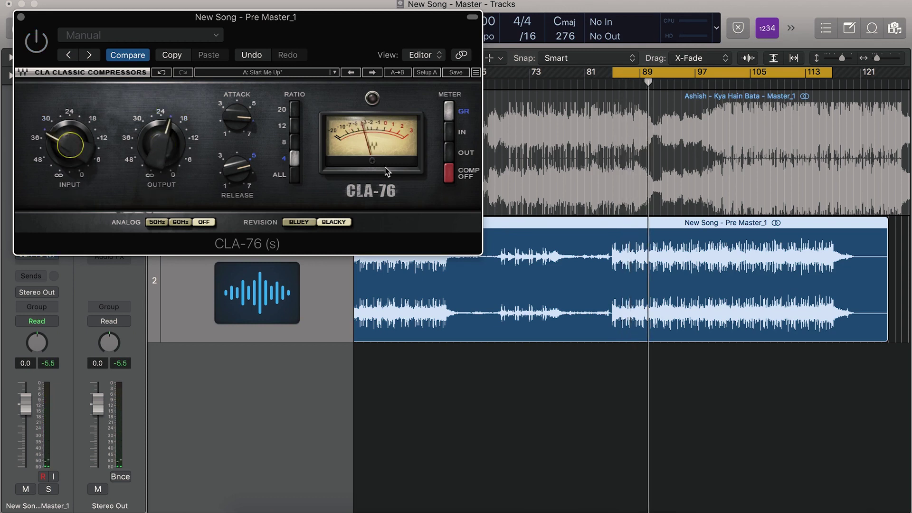
{"action": "key", "text": "space"}
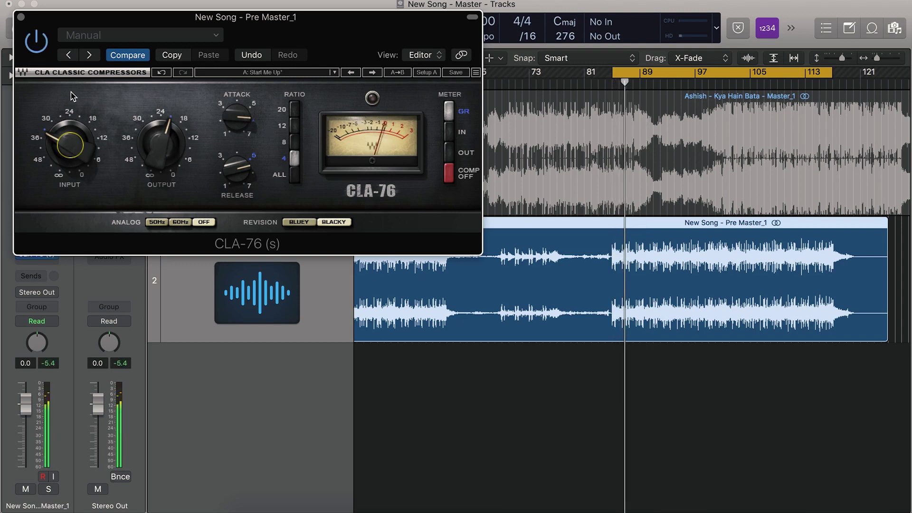
{"action": "left_click_drag", "start_coordinate": [71, 146], "coordinate": [71, 152]}
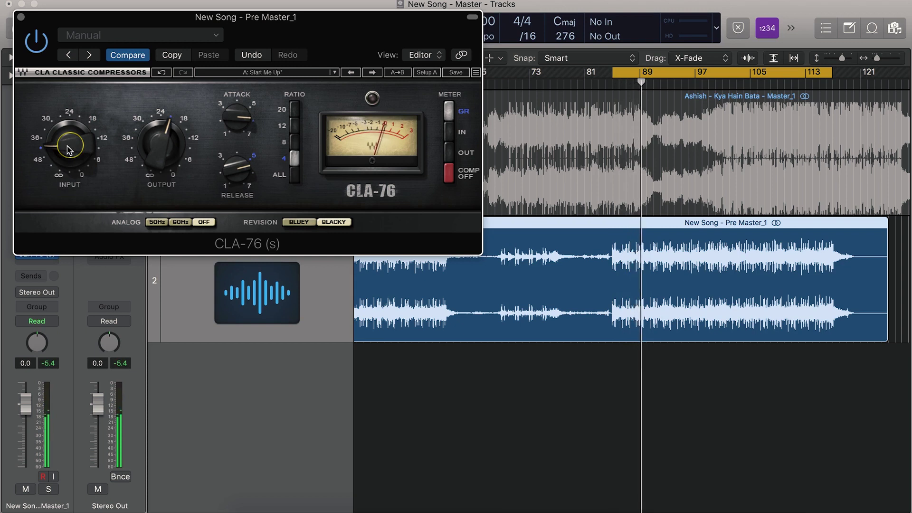
{"action": "left_click_drag", "start_coordinate": [70, 150], "coordinate": [69, 145]}
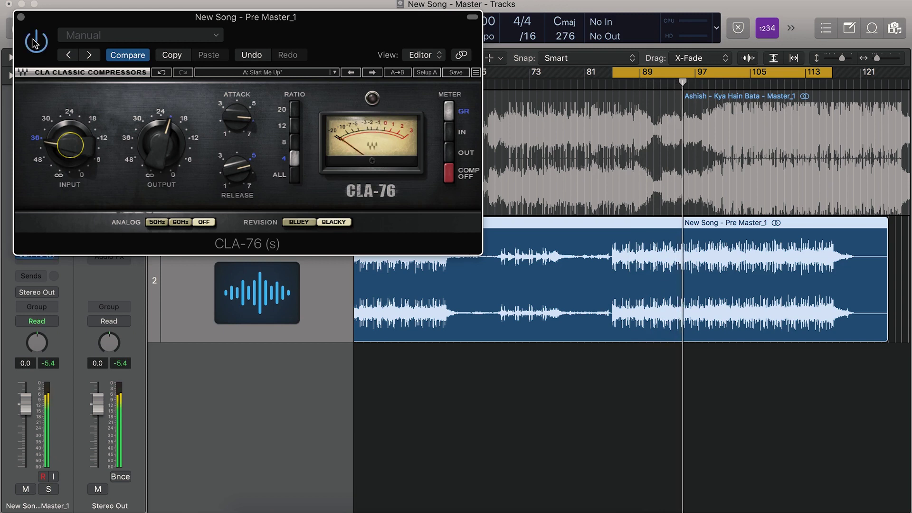
Step: Raise the CLA-76's output slightly above -18 to make up the level, and close the plug-in window
{"action": "left_click_drag", "start_coordinate": [161, 143], "coordinate": [162, 138]}
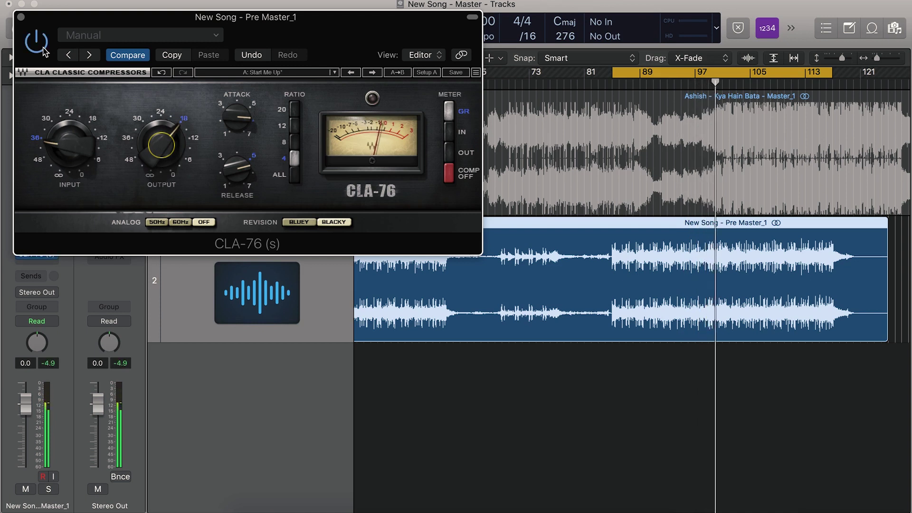
{"action": "left_click_drag", "start_coordinate": [170, 145], "coordinate": [170, 135]}
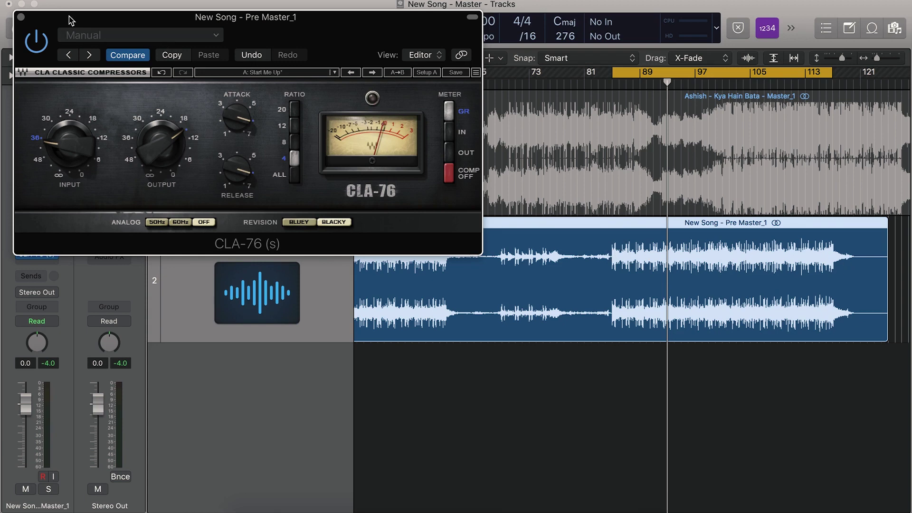
{"action": "left_click", "coordinate": [21, 18]}
Step: Bounce the New Song - Pre Master region in place to a new track named New Song - Compress 1, with the source muted
{"action": "scroll", "coordinate": [426, 389], "scroll_direction": "down", "scroll_amount": 3}
{"action": "scroll", "coordinate": [426, 389], "scroll_direction": "left", "scroll_amount": 8}
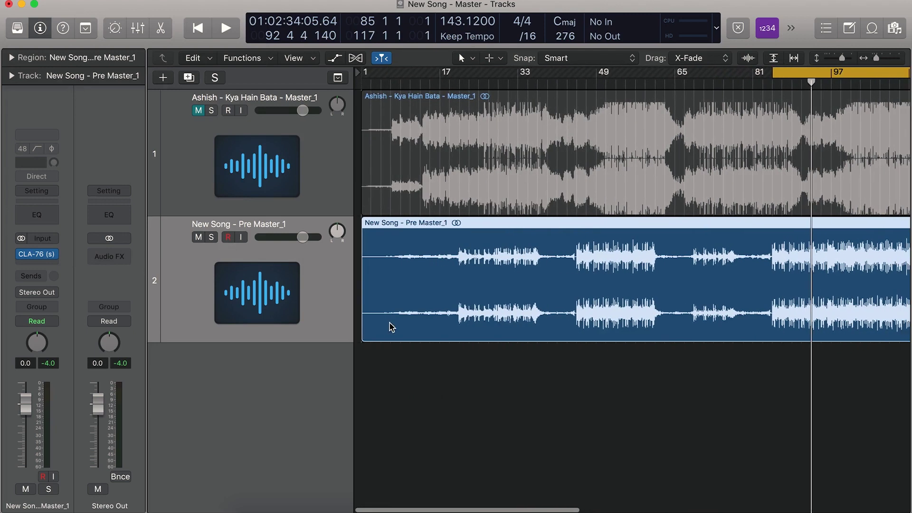
{"action": "scroll", "coordinate": [512, 329], "scroll_direction": "right", "scroll_amount": 2}
{"action": "scroll", "coordinate": [512, 329], "scroll_direction": "right", "scroll_amount": 3}
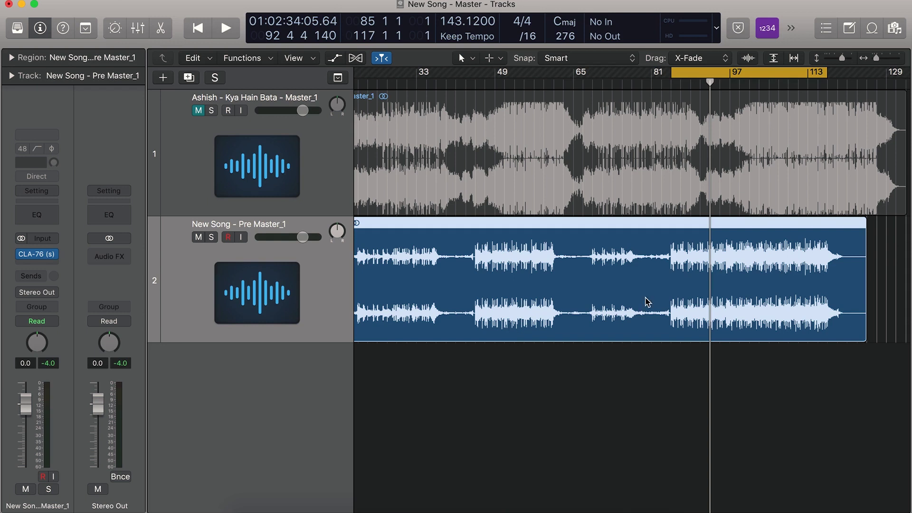
{"action": "key", "text": "ctrl+b"}
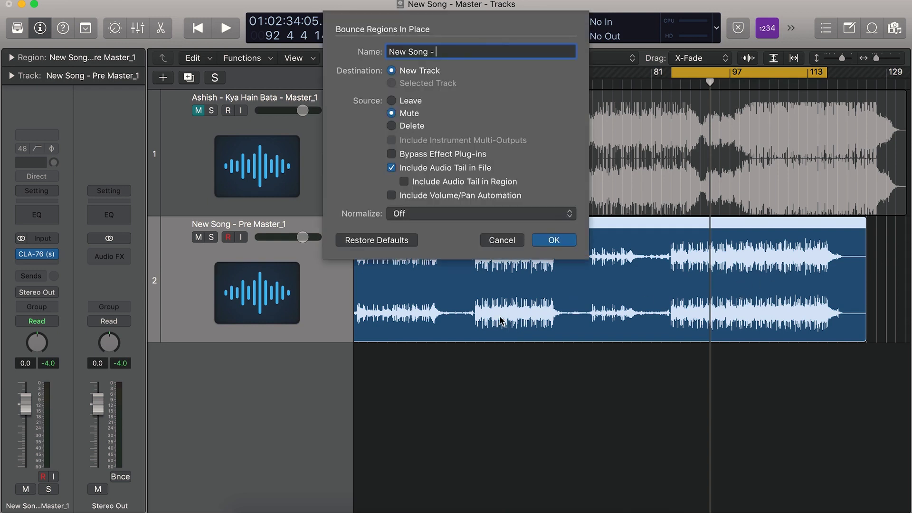
{"action": "left_click", "coordinate": [503, 240]}
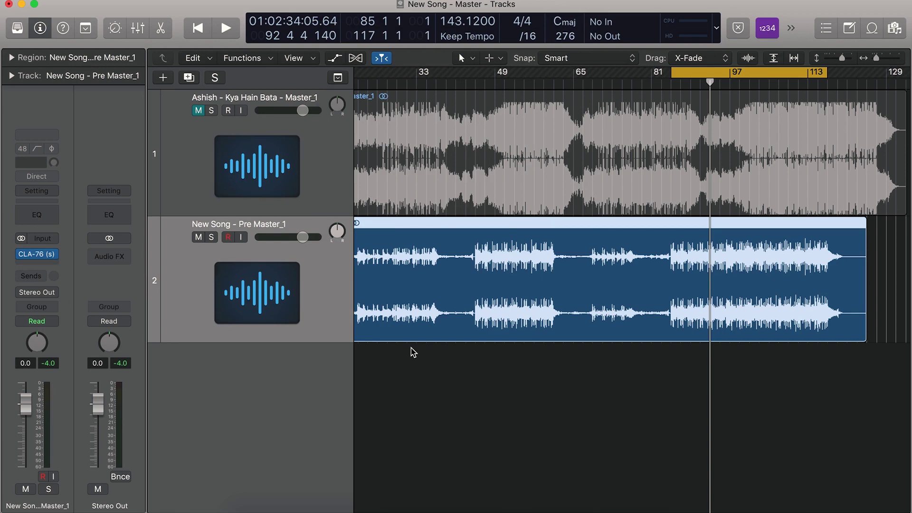
{"action": "key", "text": "ctrl+b"}
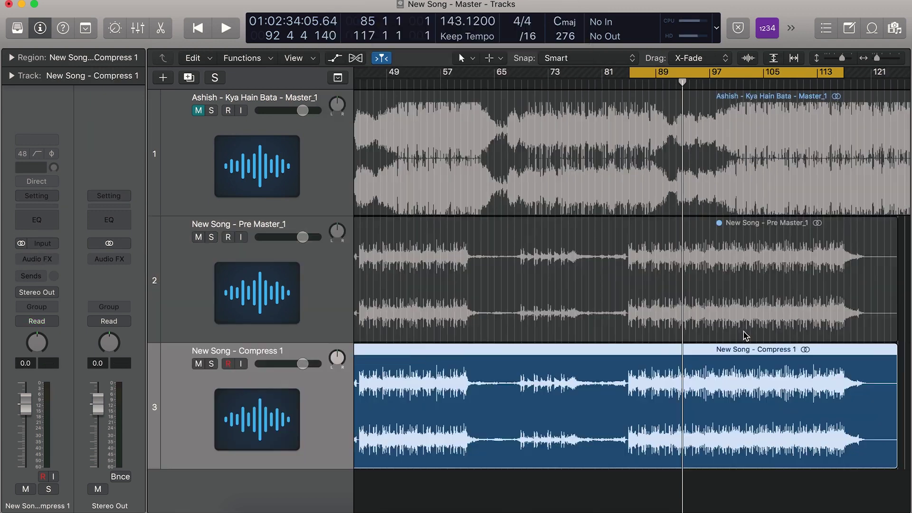
Step: Unmute the New Song - Pre Master region to compare its waveform with the compressed bounce, and mute it again
{"action": "scroll", "coordinate": [746, 336], "scroll_direction": "right", "scroll_amount": 4}
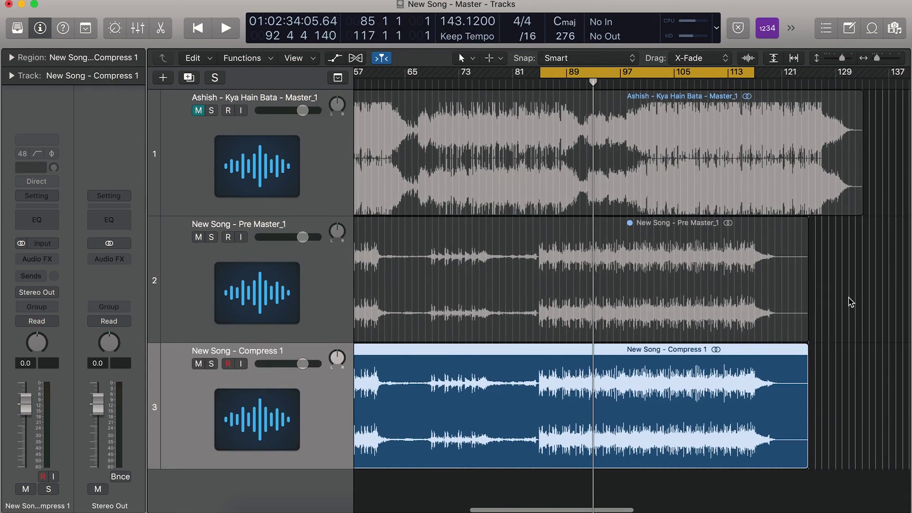
{"action": "left_click", "coordinate": [628, 302]}
{"action": "key", "text": "ctrl+m"}
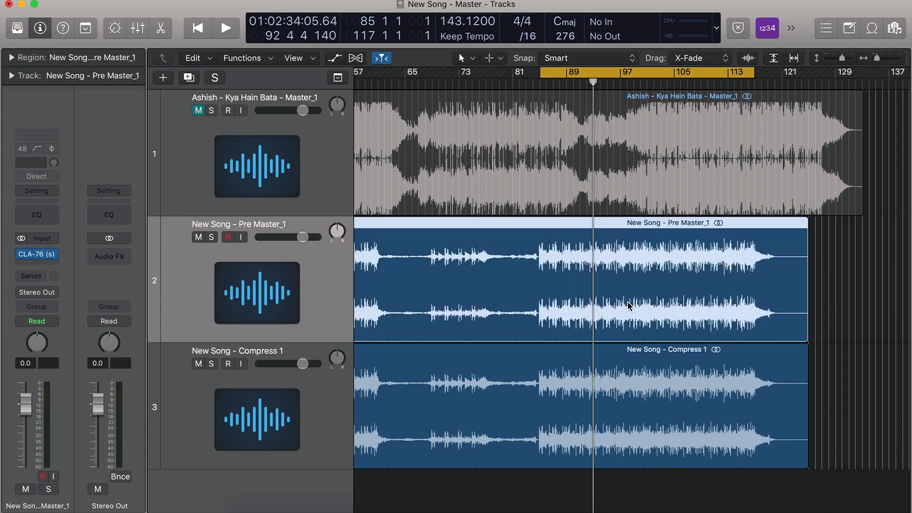
{"action": "scroll", "coordinate": [636, 295], "scroll_direction": "left", "scroll_amount": 5}
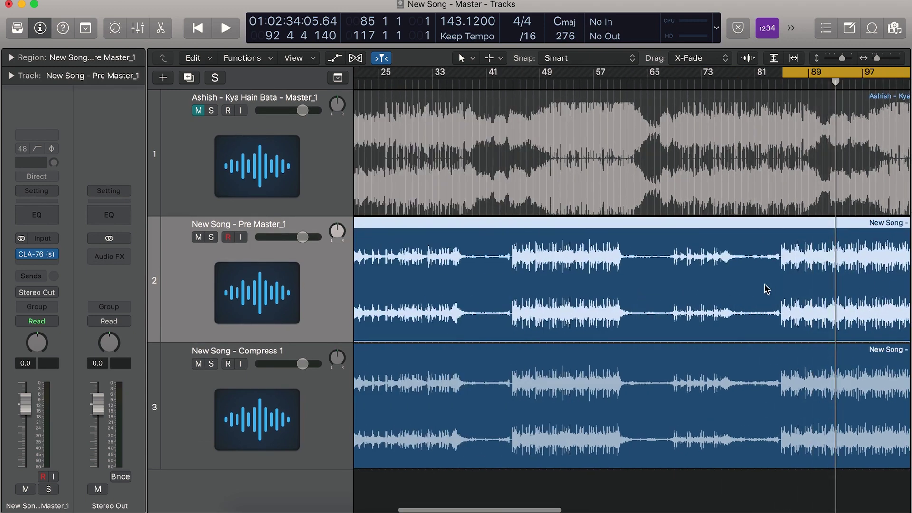
{"action": "key", "text": "ctrl+m"}
Step: Play the start of the cycled section with the New Song - Compress 1 track selected to check its peak level
{"action": "key", "text": "space"}
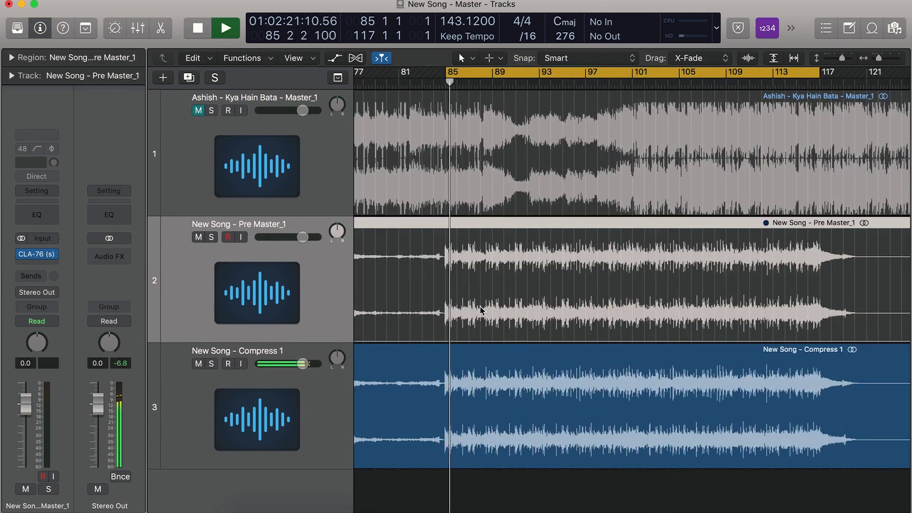
{"action": "left_click", "coordinate": [335, 405]}
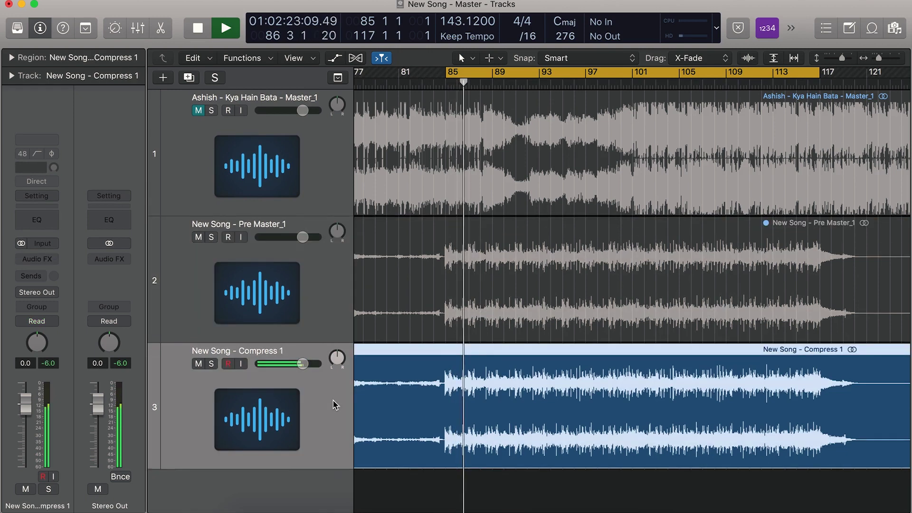
{"action": "key", "text": "space"}
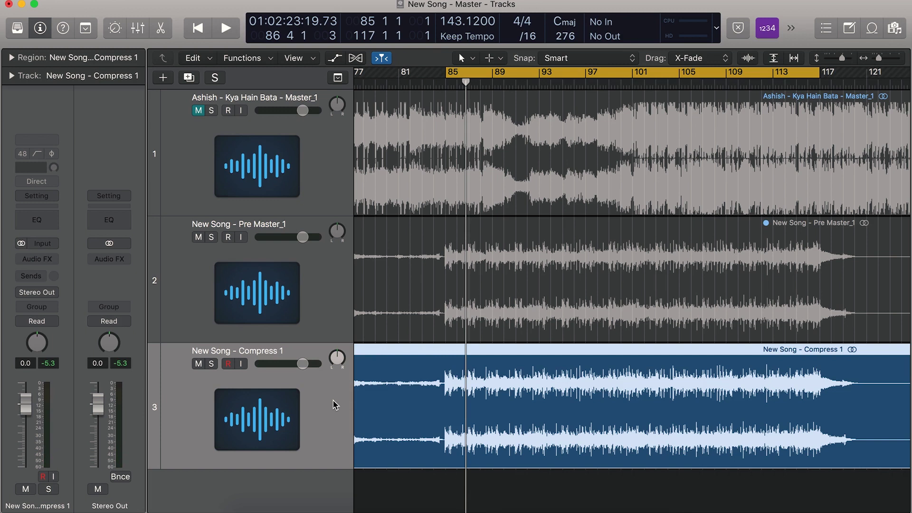
Step: Insert a stereo Linear Phase EQ on the New Song - Compress 1 channel
{"action": "left_click", "coordinate": [41, 260]}
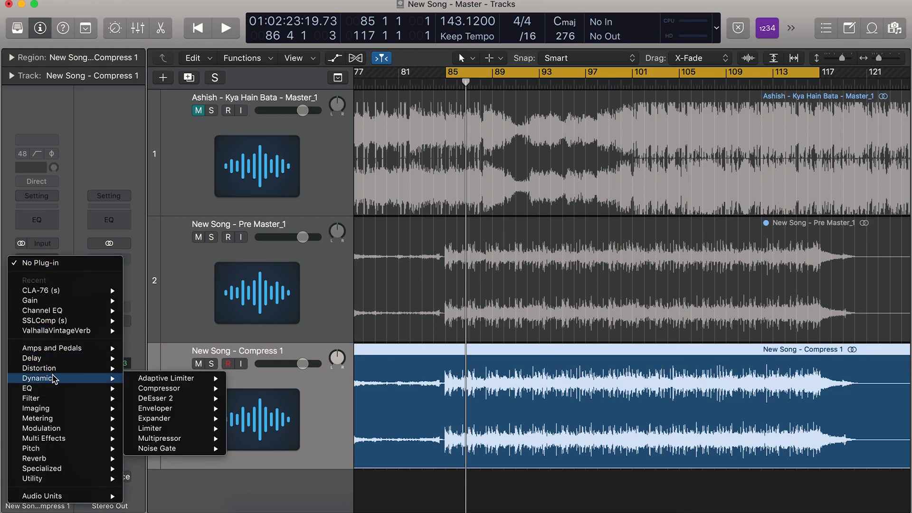
{"action": "mouse_move", "coordinate": [54, 389]}
{"action": "mouse_move", "coordinate": [204, 398]}
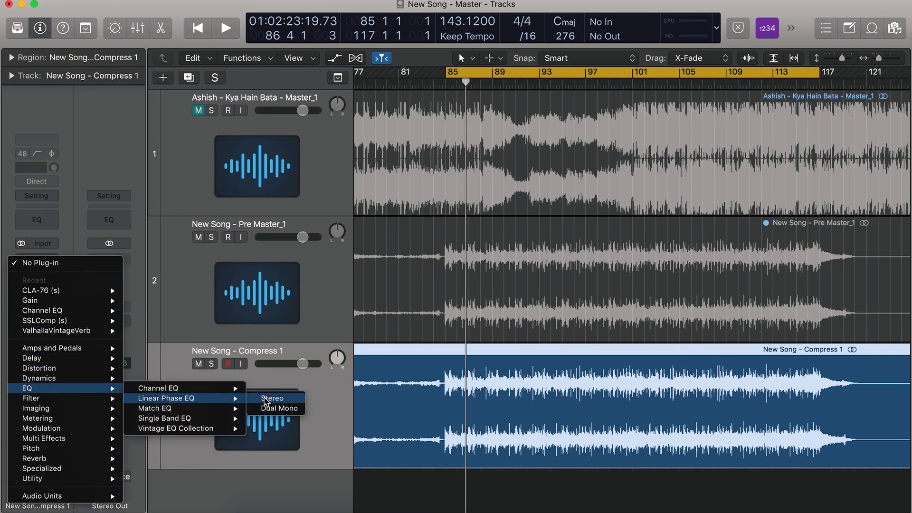
{"action": "left_click", "coordinate": [268, 399]}
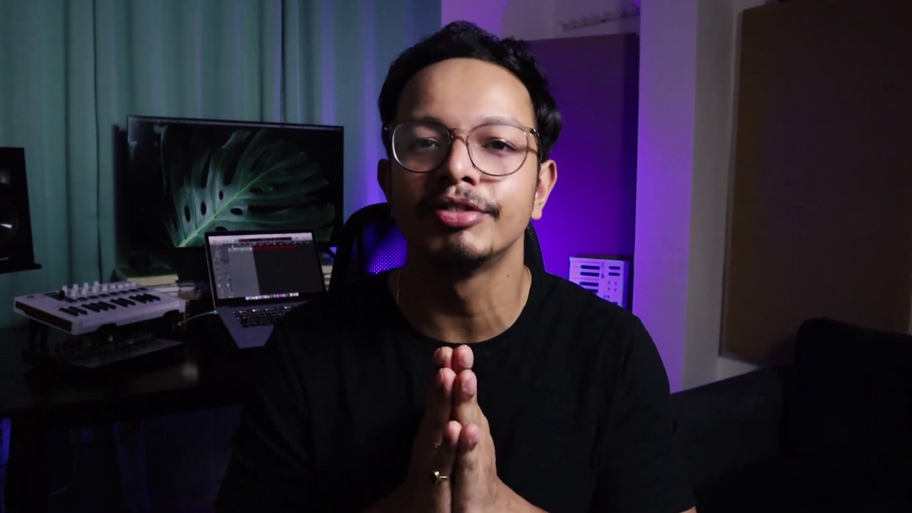